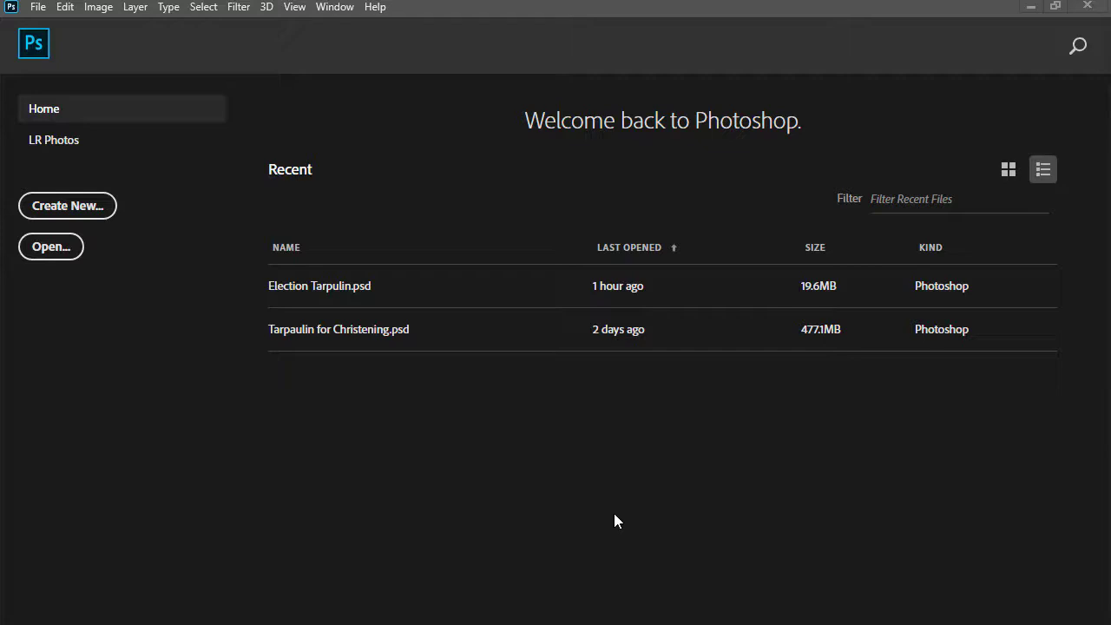
Start a new document from the Home screen, then bring up the Windows Calculator beside it.
left_click(103, 213)
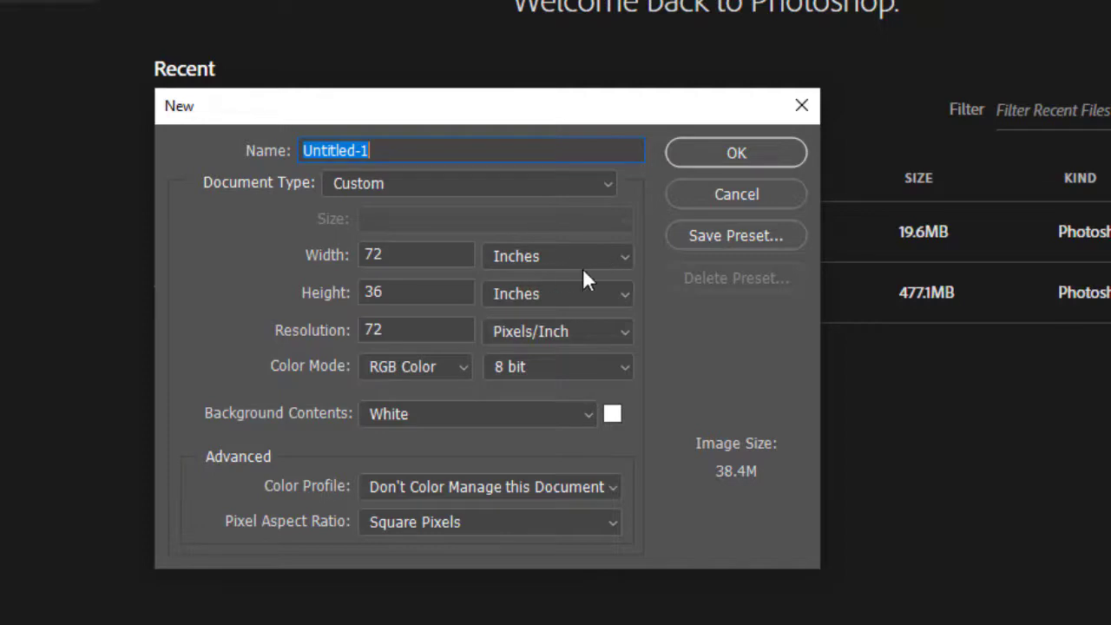
key("alt+Tab")
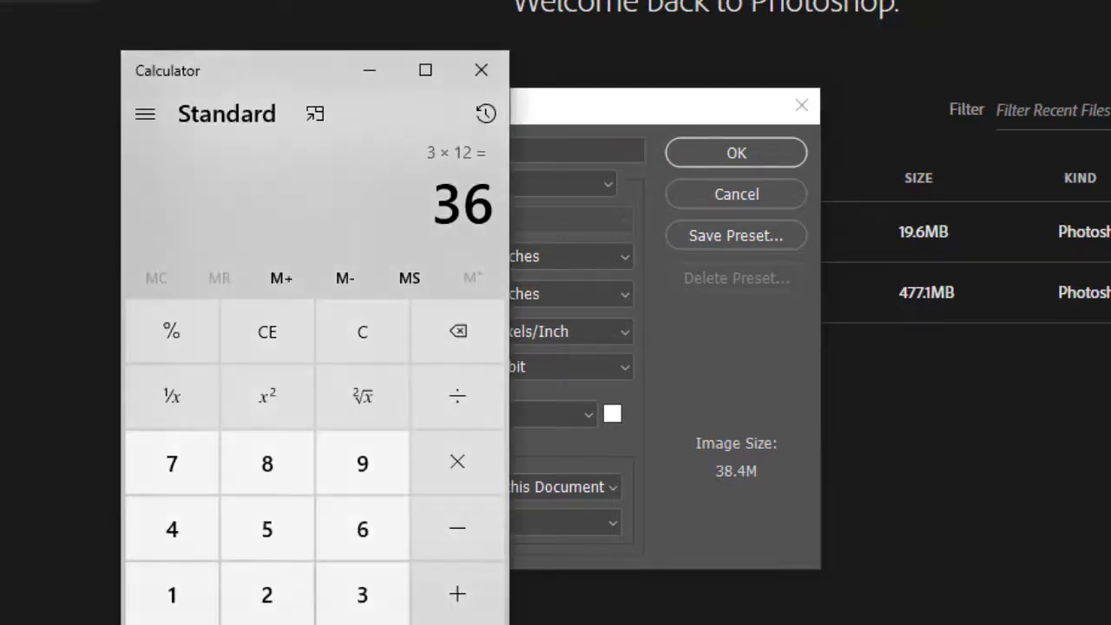
Compute 6 × 12 = 72 in Calculator and compare it with the 72-inch Width.
left_click(336, 318)
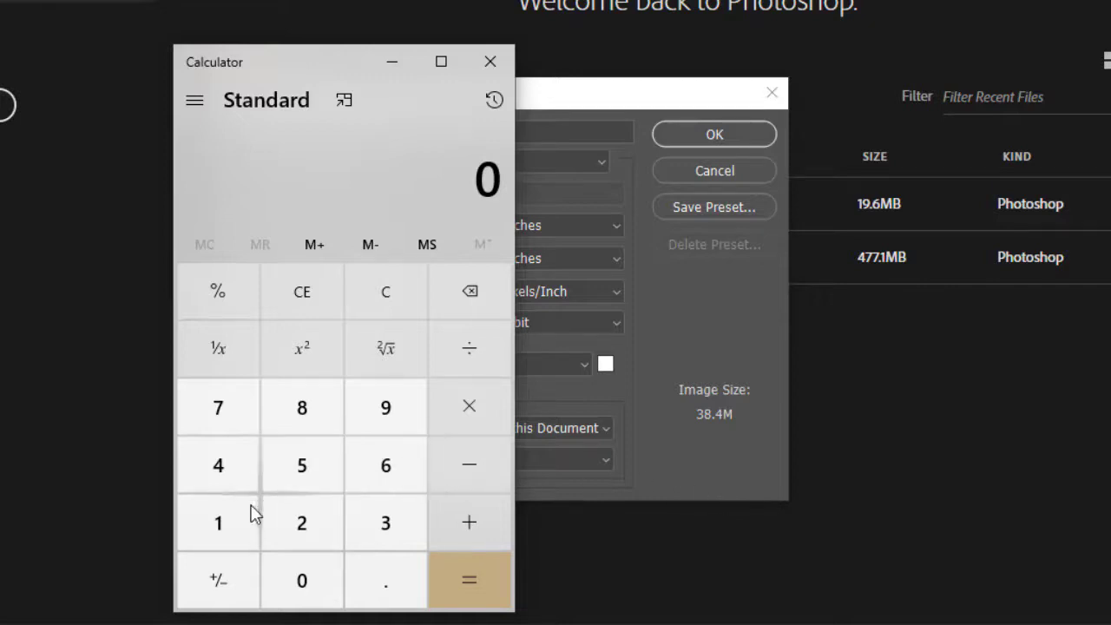
left_click(376, 490)
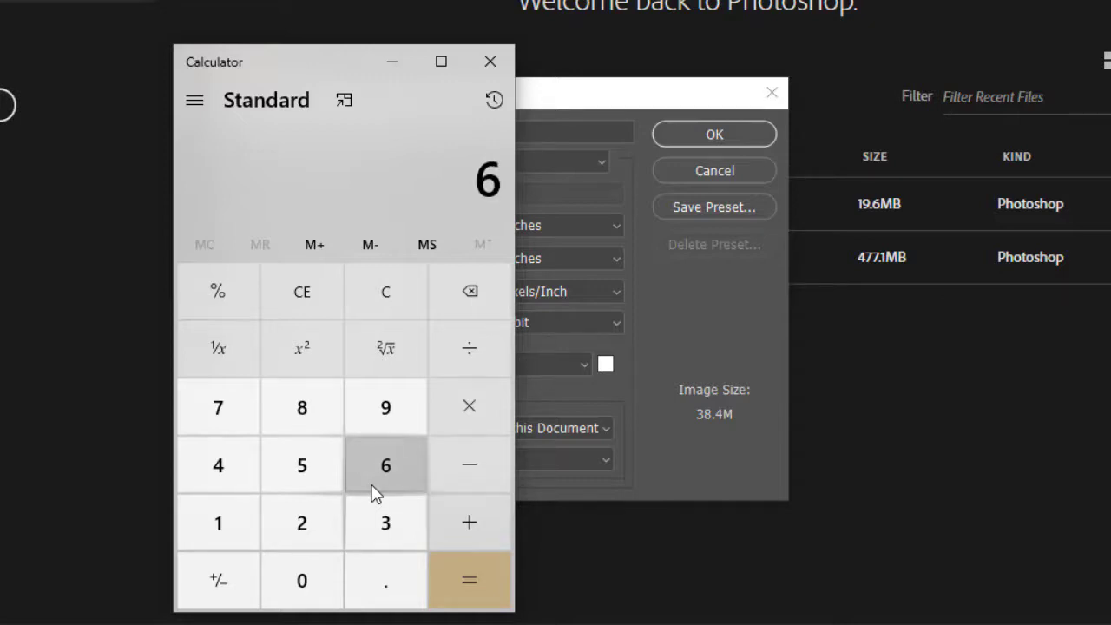
left_click(457, 415)
left_click(230, 513)
left_click(272, 519)
left_click(459, 597)
left_click(545, 227)
double_click(434, 227)
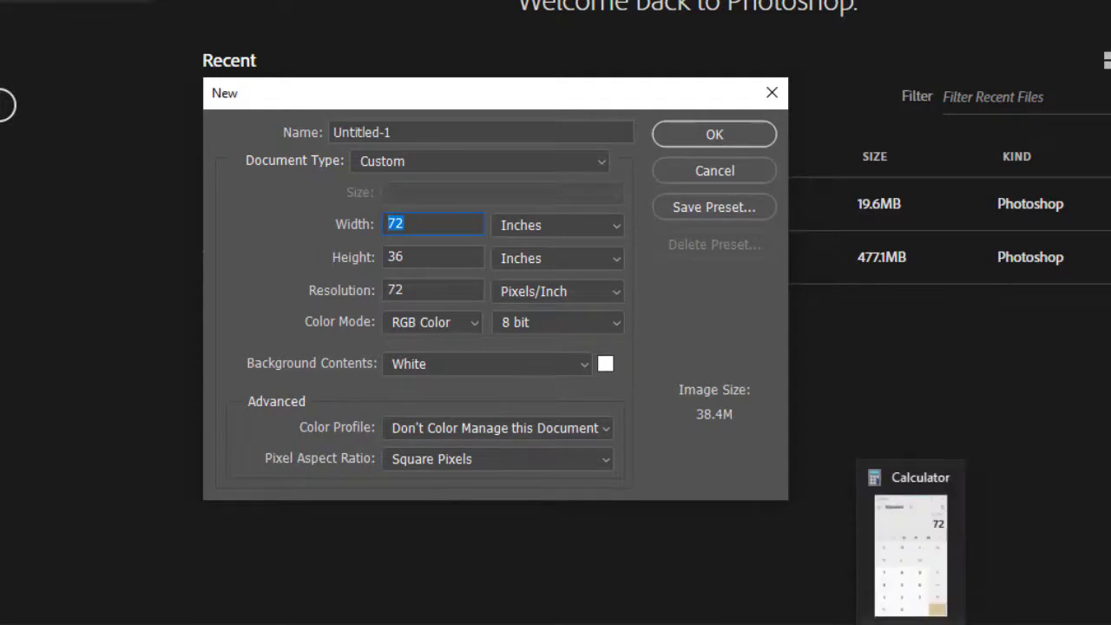
Compute 3 × 12 = 36 and check it against the 36-inch Height.
left_click(911, 547)
left_click(379, 519)
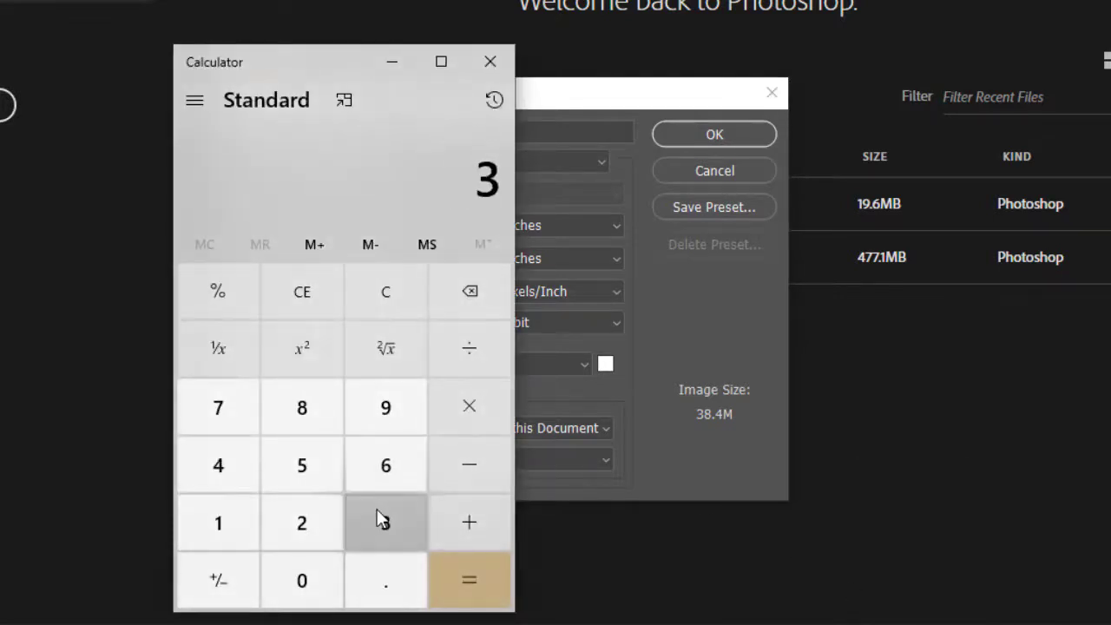
left_click(469, 396)
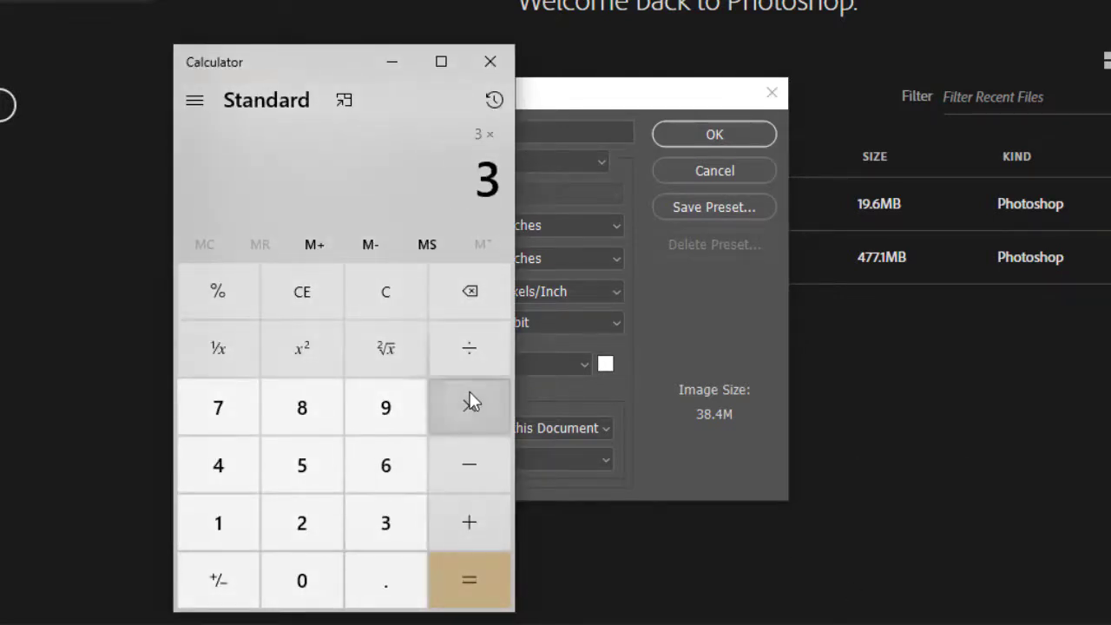
left_click(251, 522)
left_click(286, 529)
left_click(454, 588)
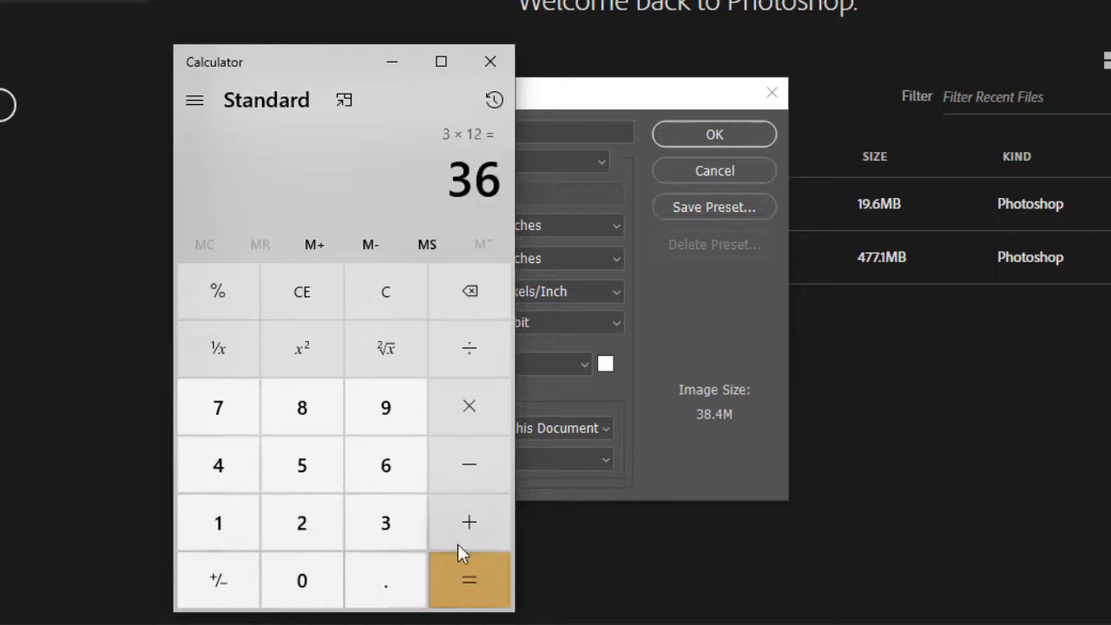
key("alt+Tab")
double_click(448, 256)
Verify 72 ppi resolution and 72 × 36 inch size, and name the document 'Election Tarpaulin'.
double_click(442, 293)
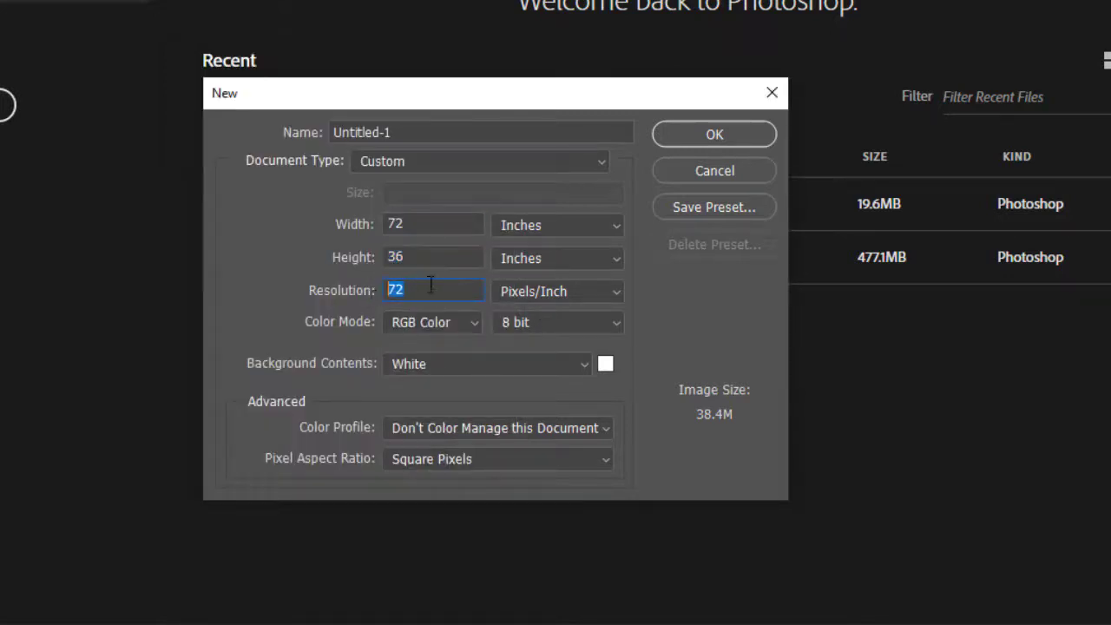
double_click(430, 253)
double_click(408, 223)
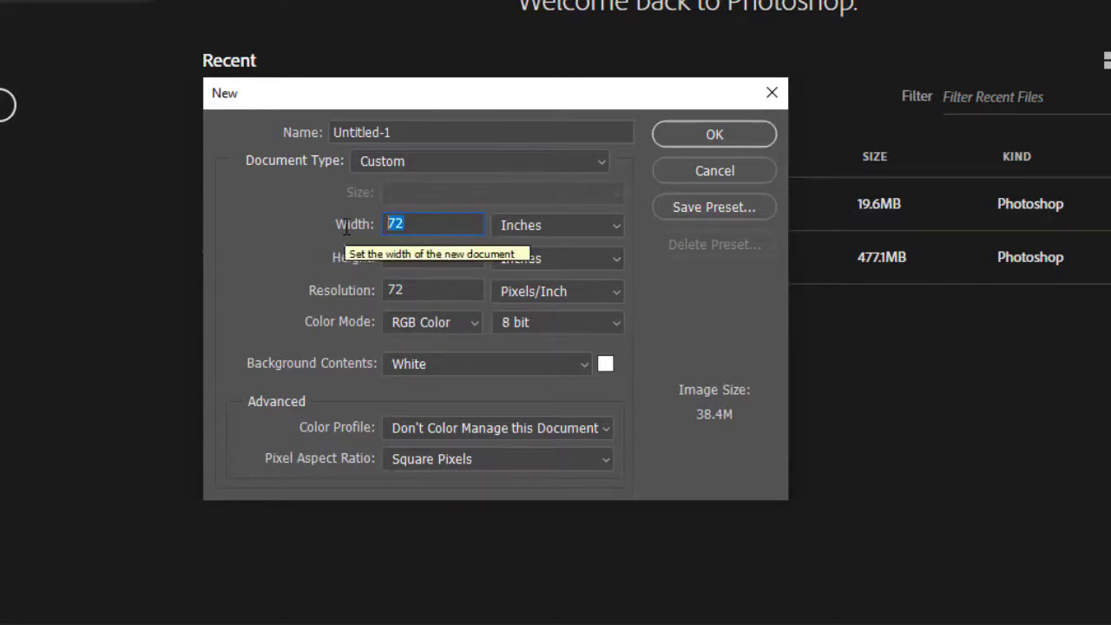
left_click_drag(422, 134, 291, 132)
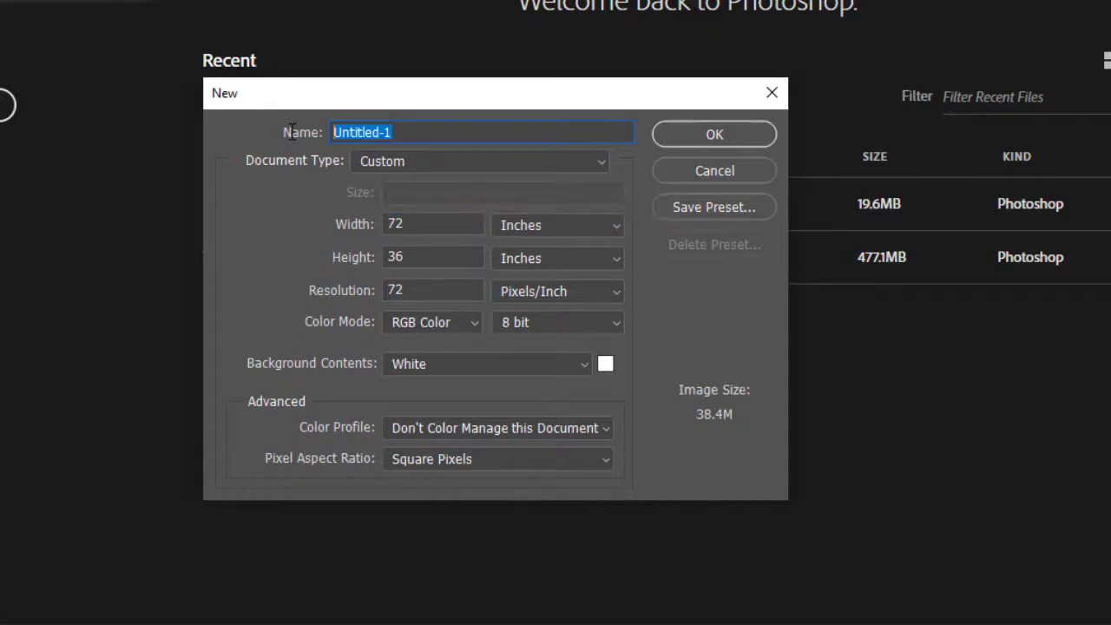
type("Election")
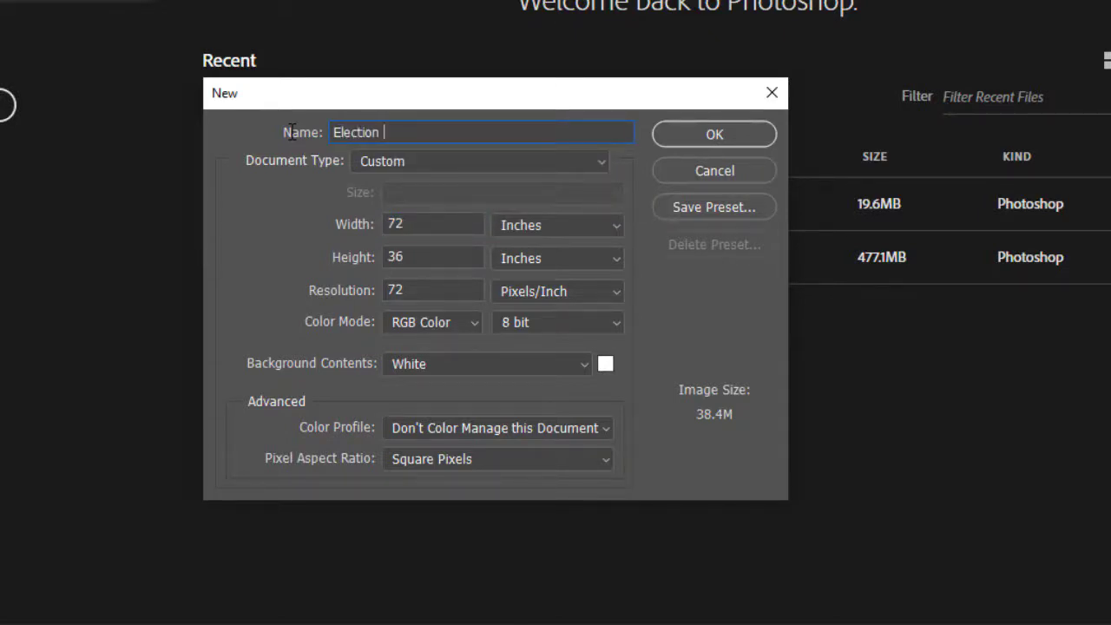
type(" Tarpaulin")
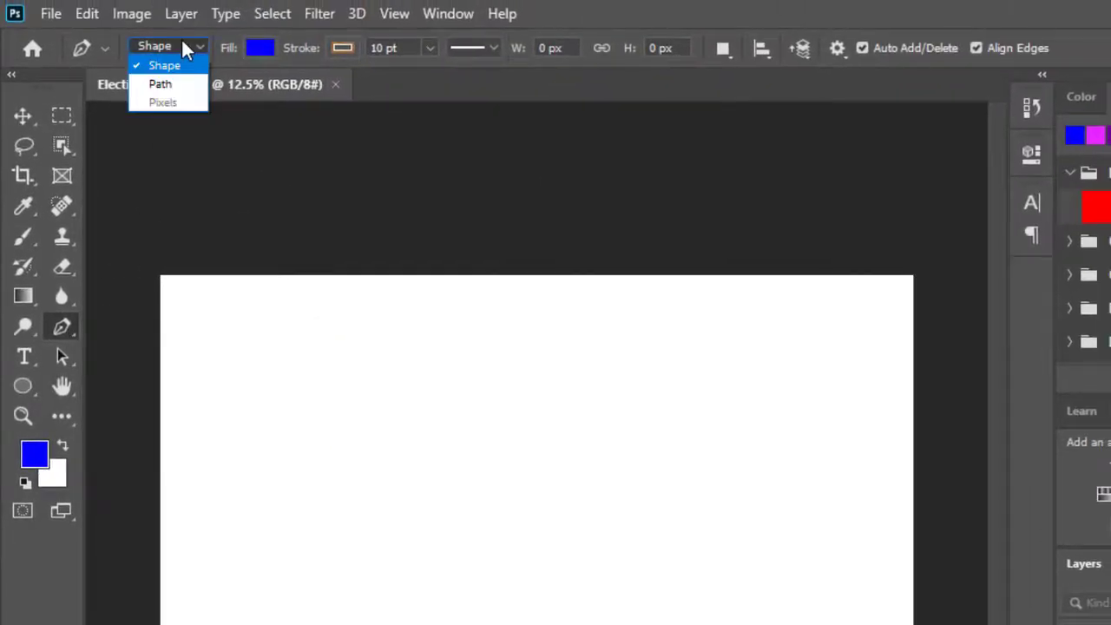
With the Pen tool in Shape mode and blue fill, draw a four-point slanted band across the top.
left_click(177, 66)
left_click(253, 49)
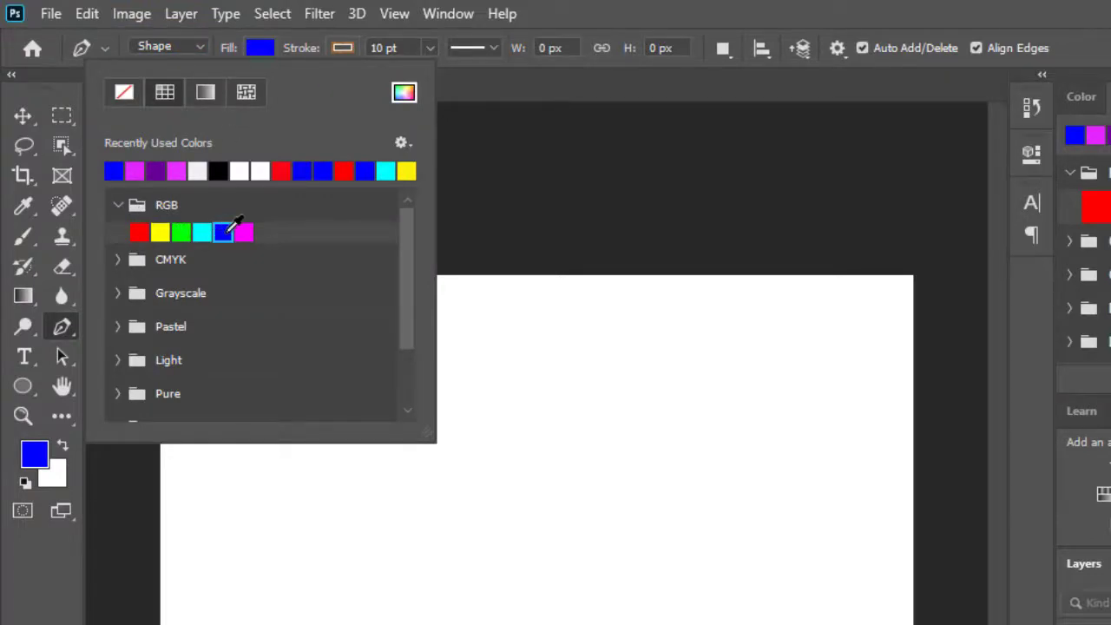
left_click(259, 48)
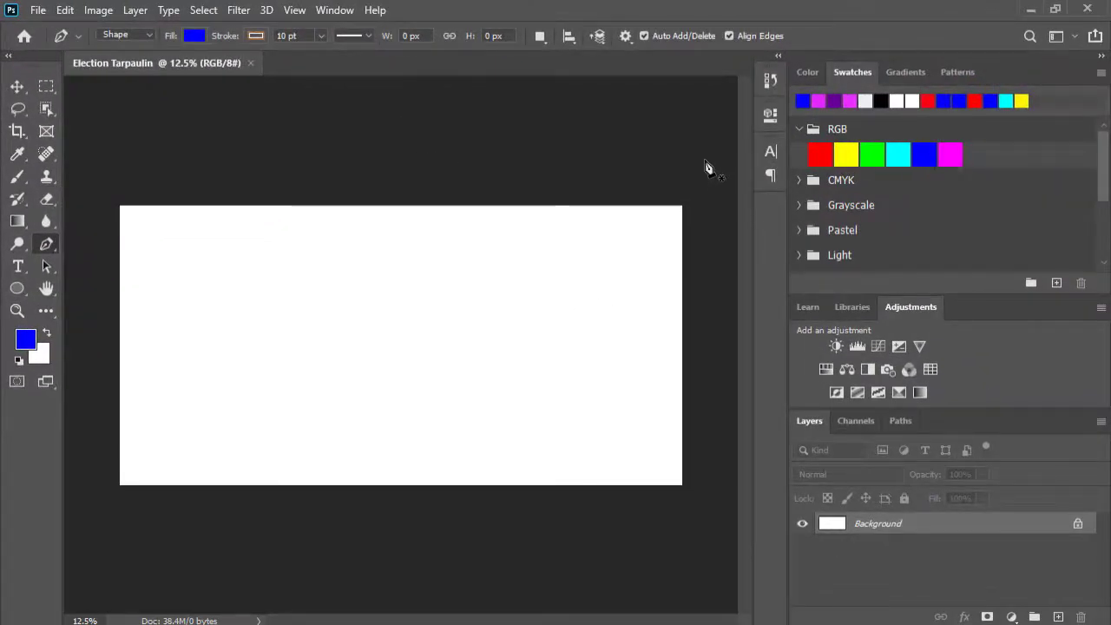
left_click(705, 161)
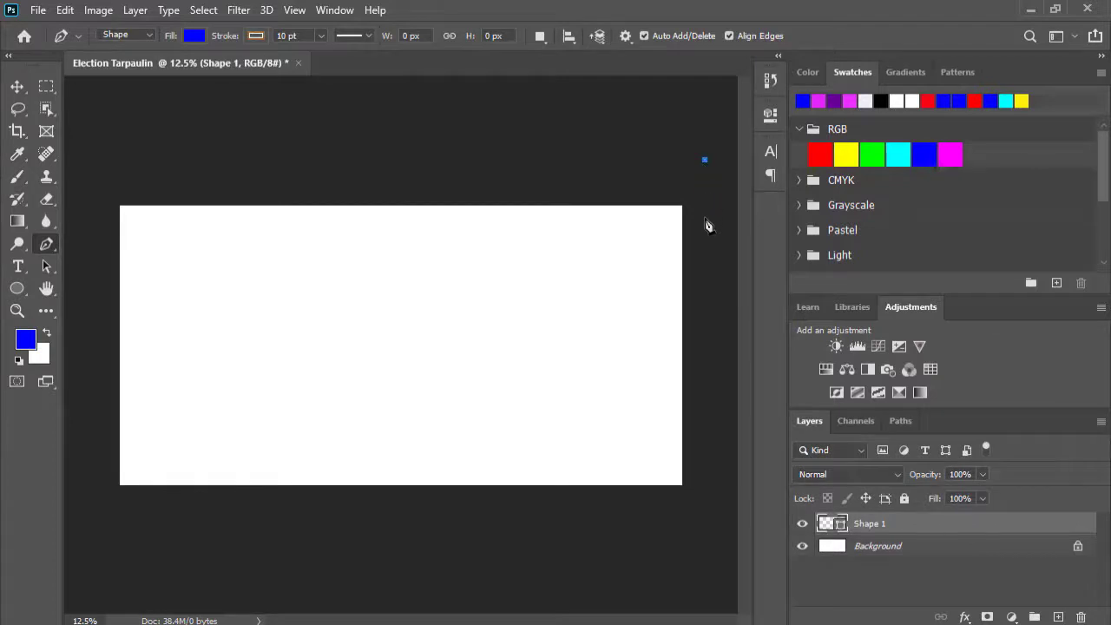
left_click(705, 218)
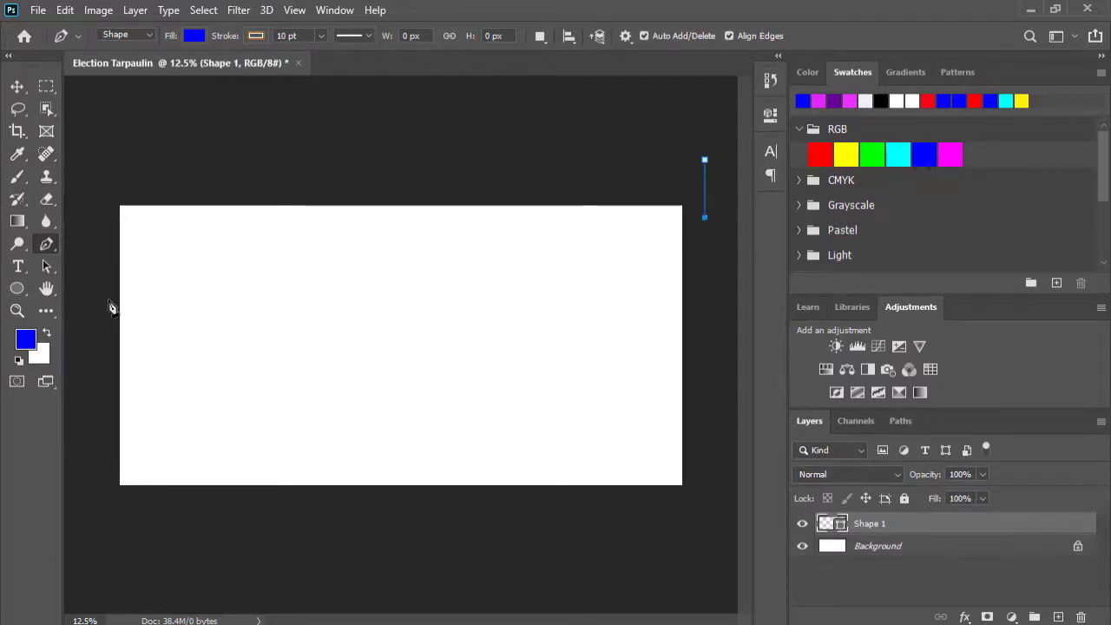
left_click(83, 288)
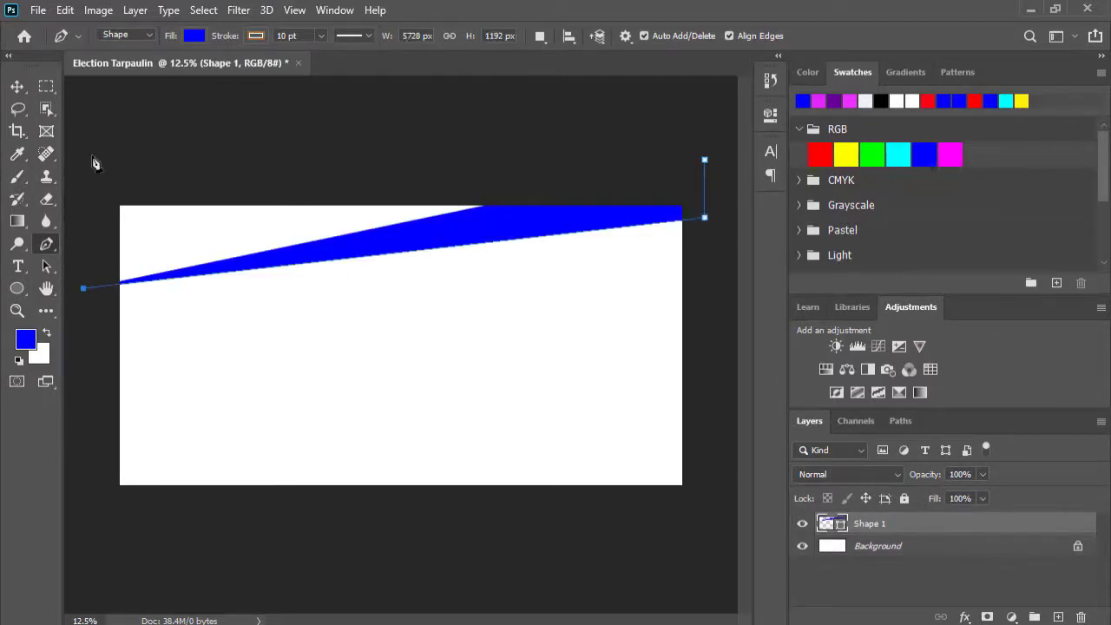
left_click(92, 156)
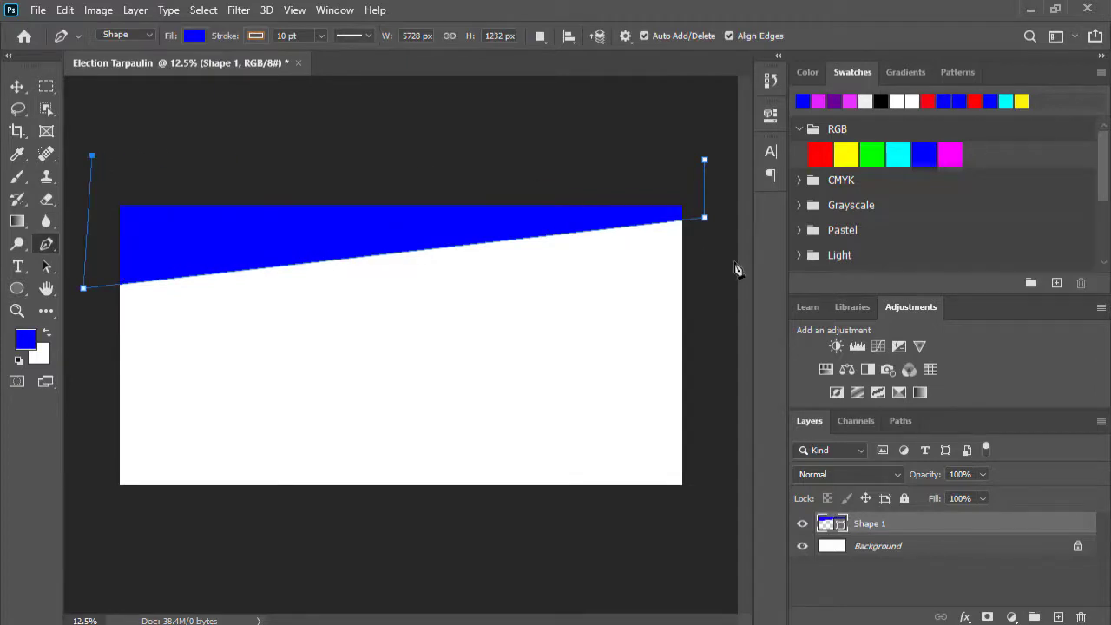
Duplicate the Shape 1 layer to create Shape 1 copy.
left_click(17, 88)
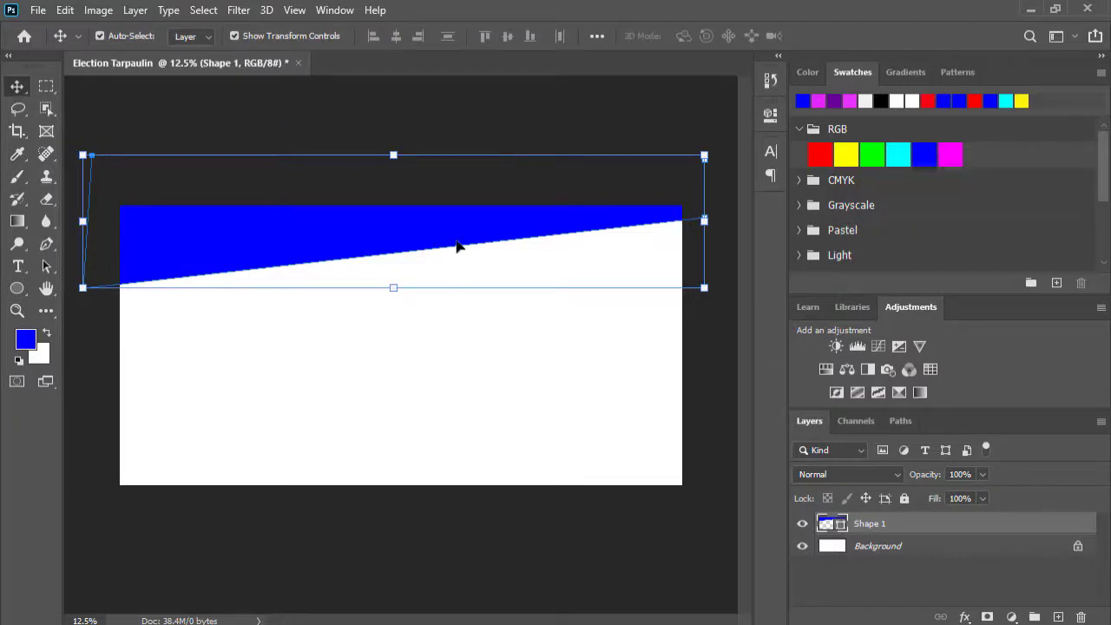
right_click(957, 530)
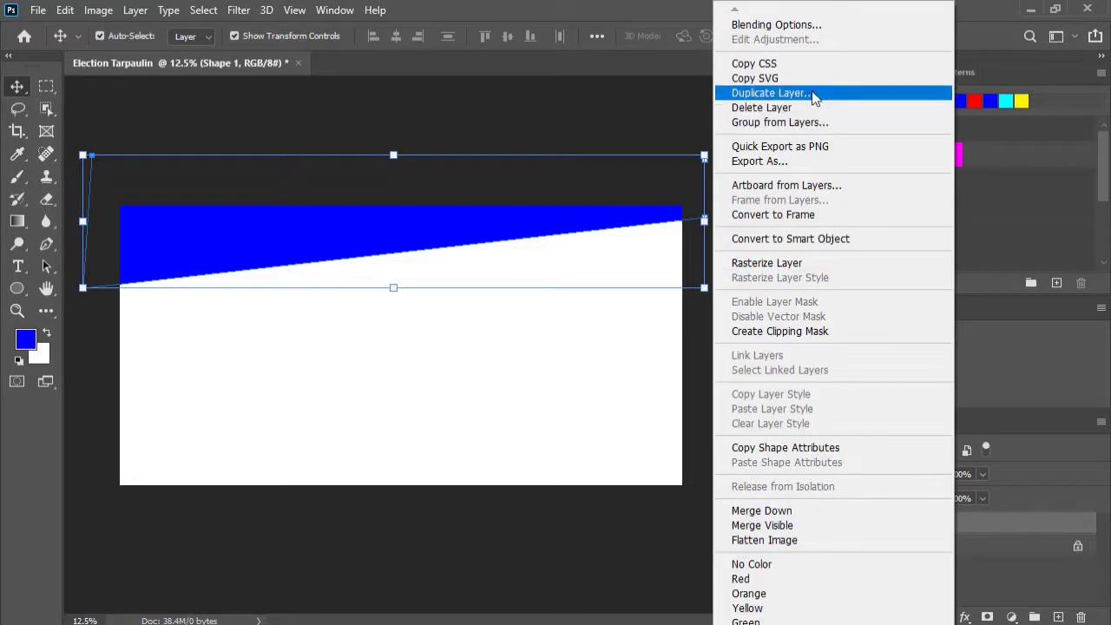
left_click(746, 93)
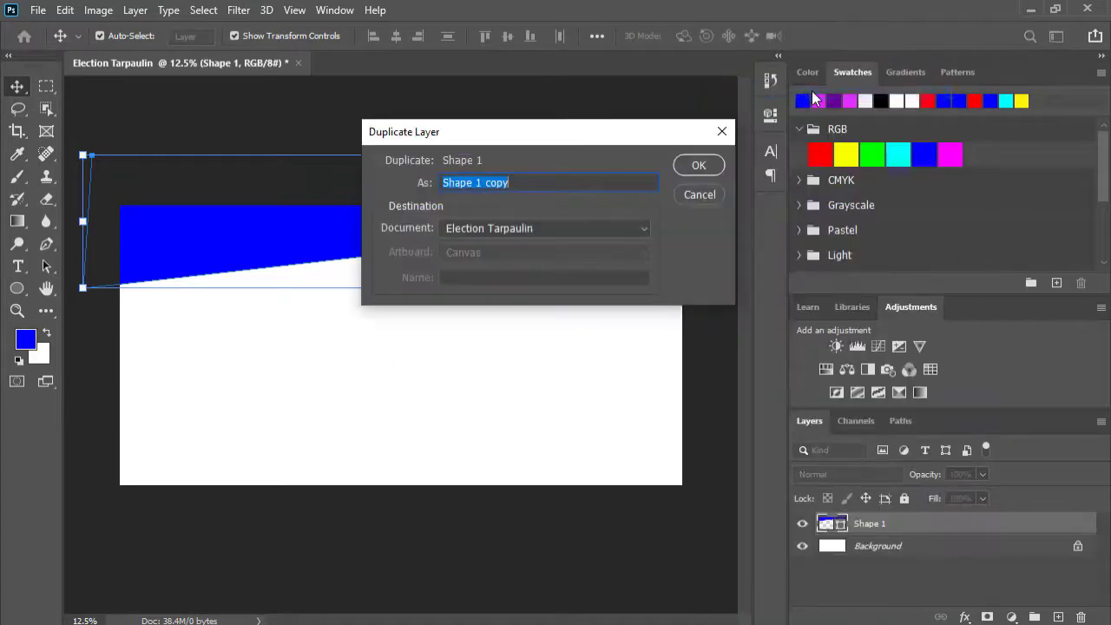
left_click(683, 165)
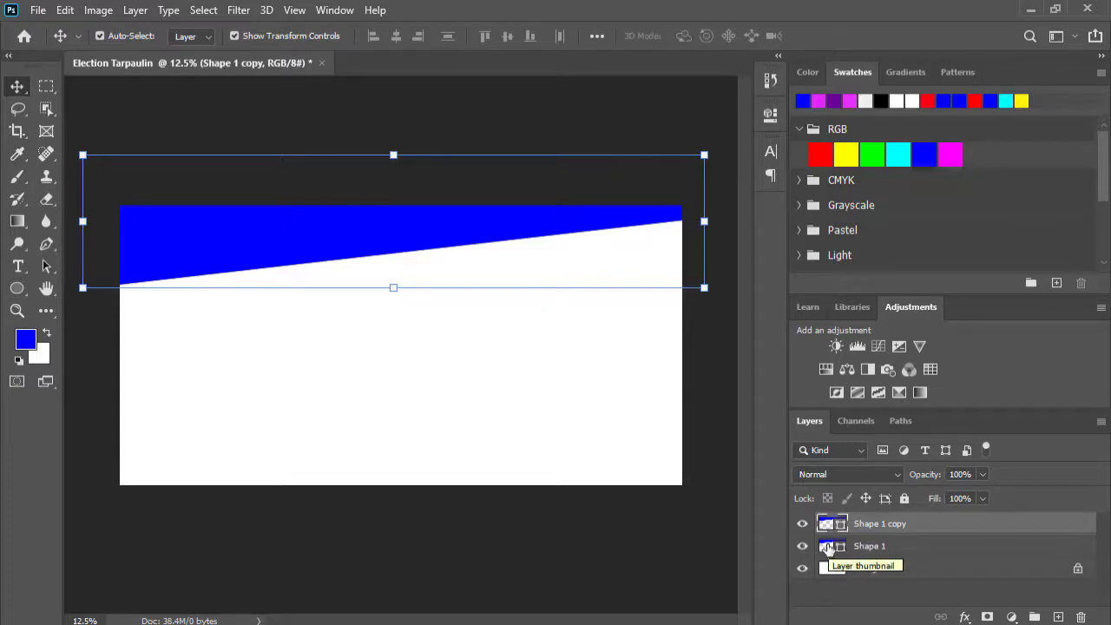
Change the Shape 1 fill colour to red.
double_click(830, 547)
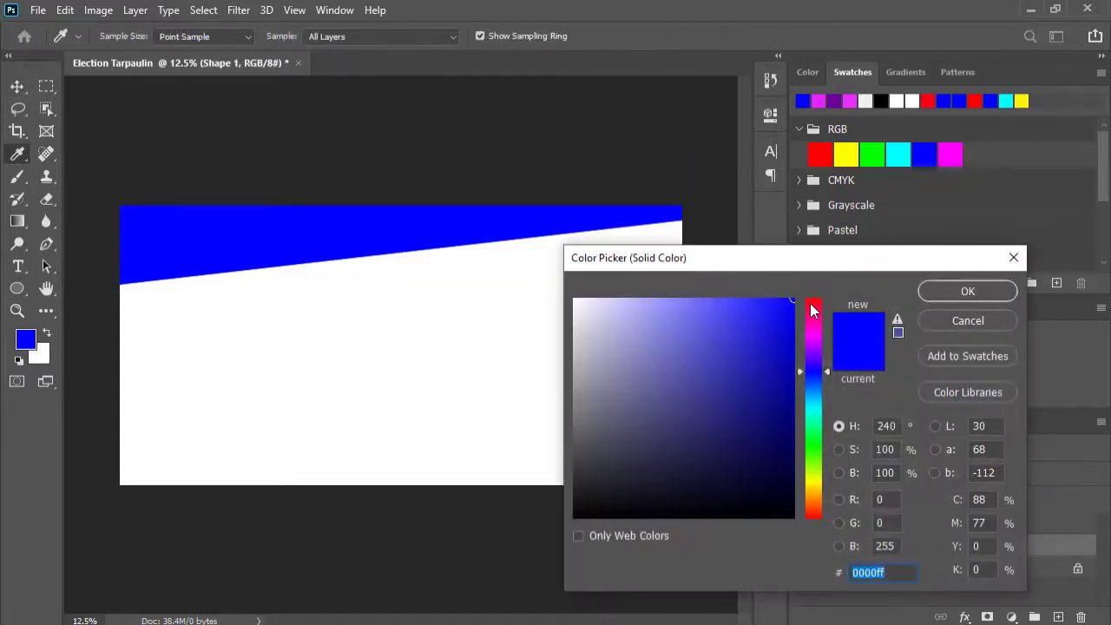
left_click(811, 304)
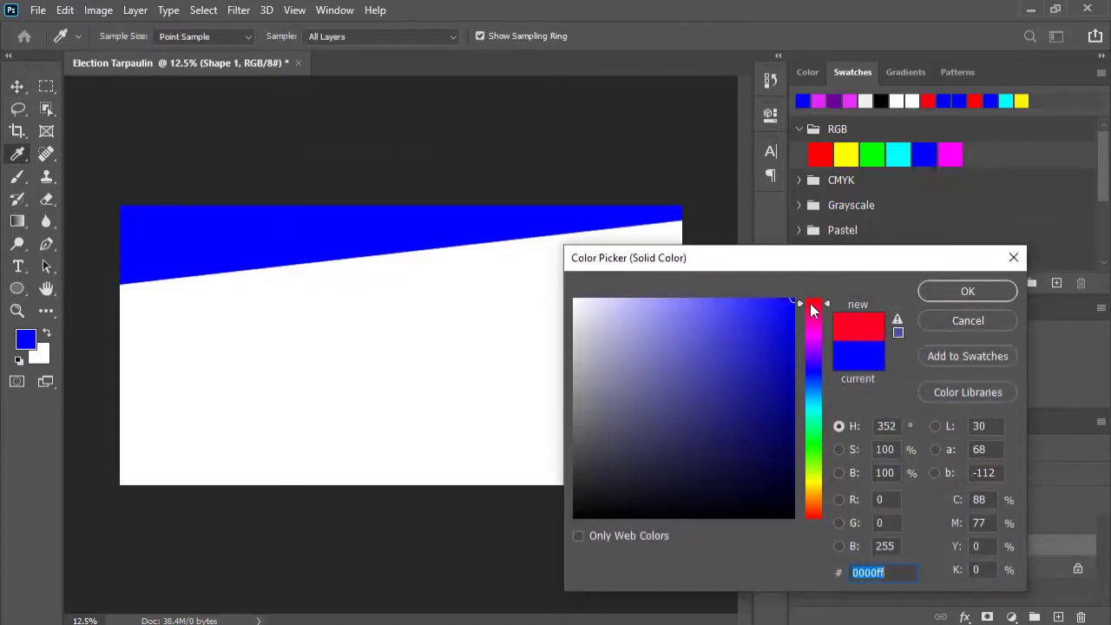
left_click(951, 291)
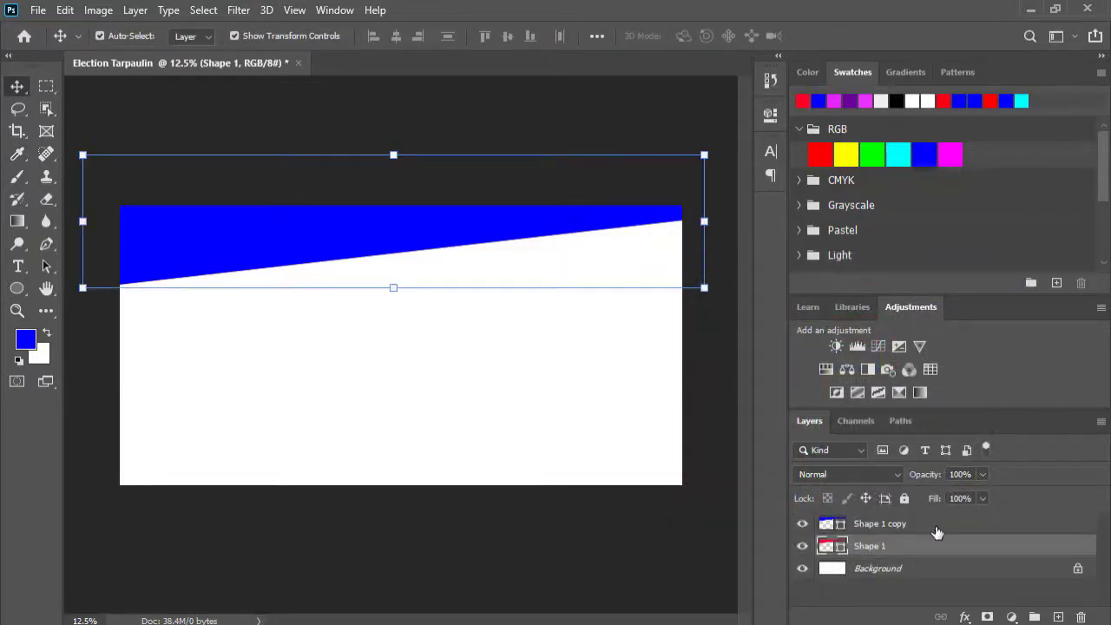
Nudge the blue Shape 1 copy upward so a red strip shows beneath it.
left_click(915, 528)
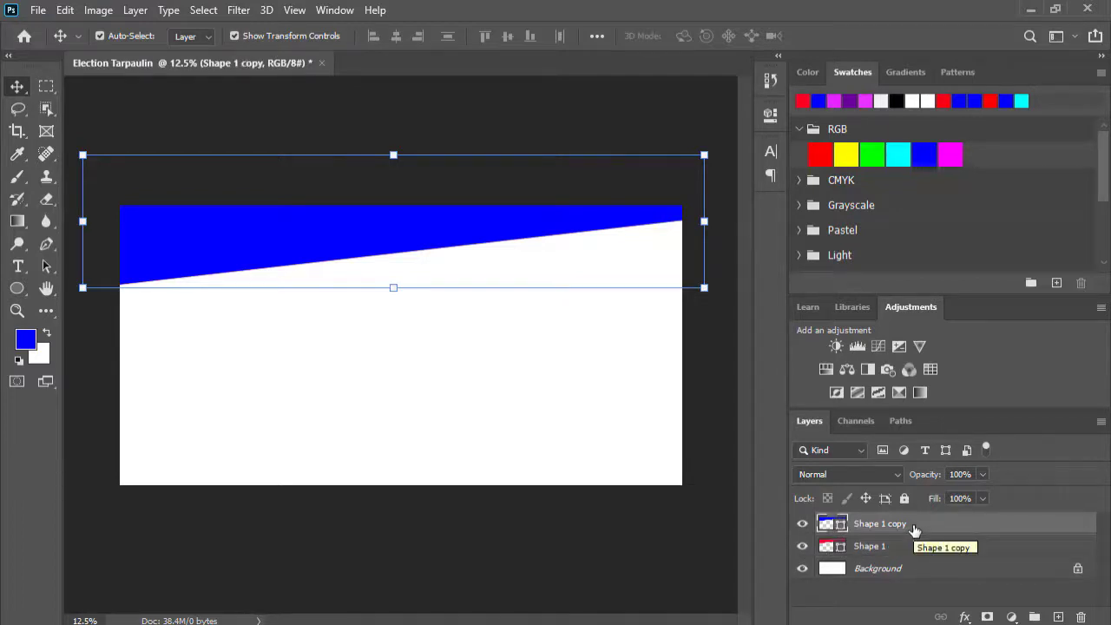
key("shift+Up")
key("shift+Up")
key("shift+Up")
key("shift+Up")
key("shift+Up")
key("shift+Up")
key("shift+Up")
key("shift+Up")
key("shift+Up")
key("shift+Up")
key("shift+Up")
key("shift+Up")
key("shift+Up")
key("shift+Up")
key("shift+Up")
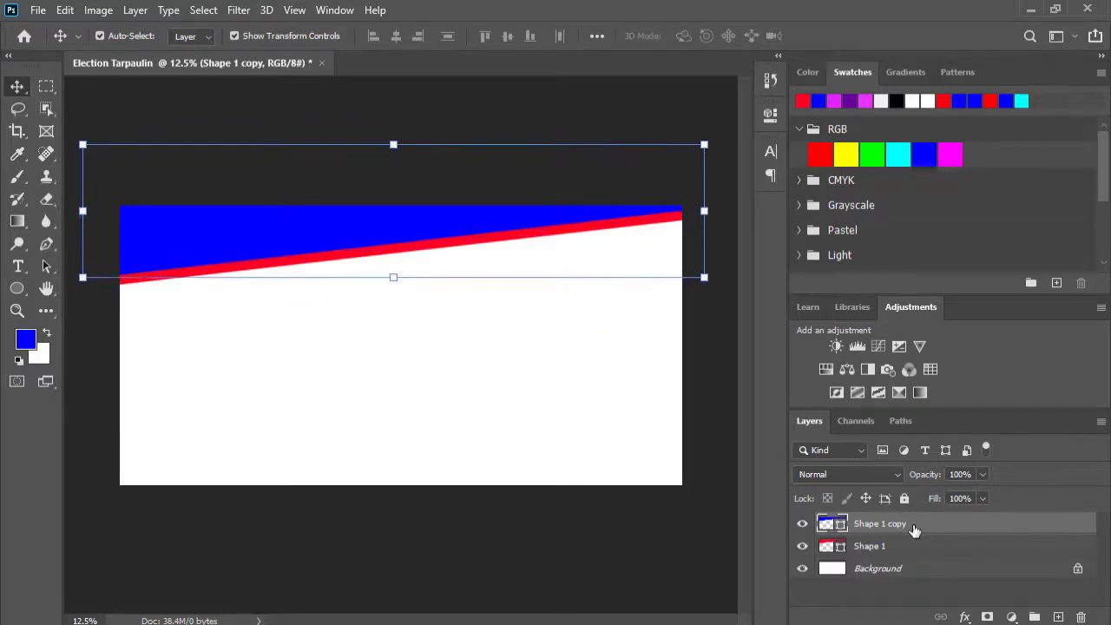
key("shift+Up")
key("shift+Up")
key("shift+Up")
key("shift+Up")
key("shift+Up")
key("shift+Up")
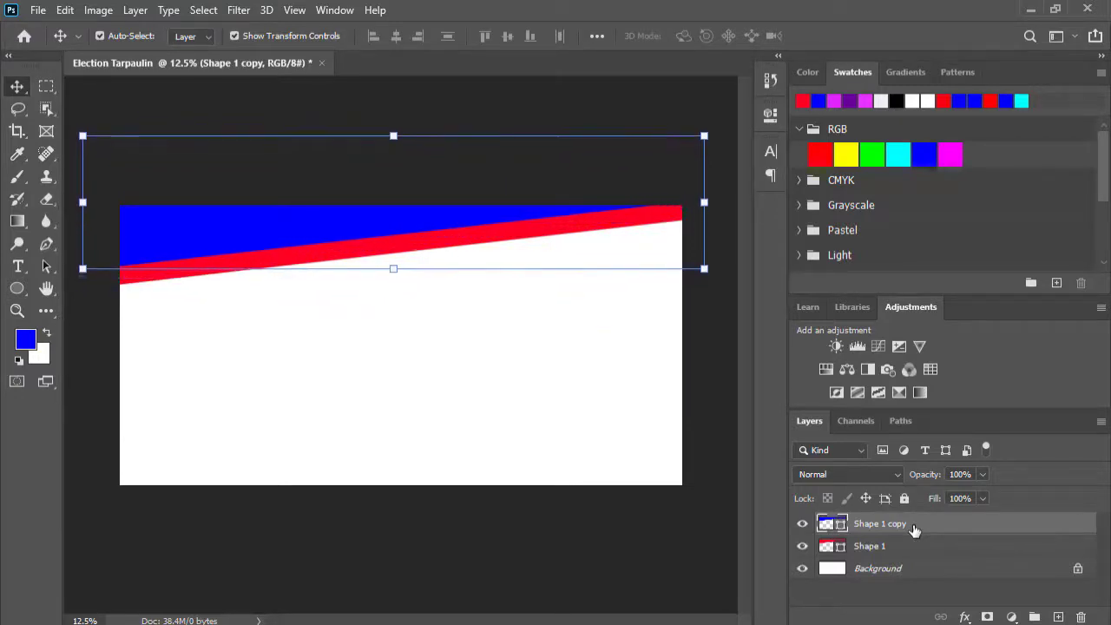
key("shift+Up")
key("shift+Up")
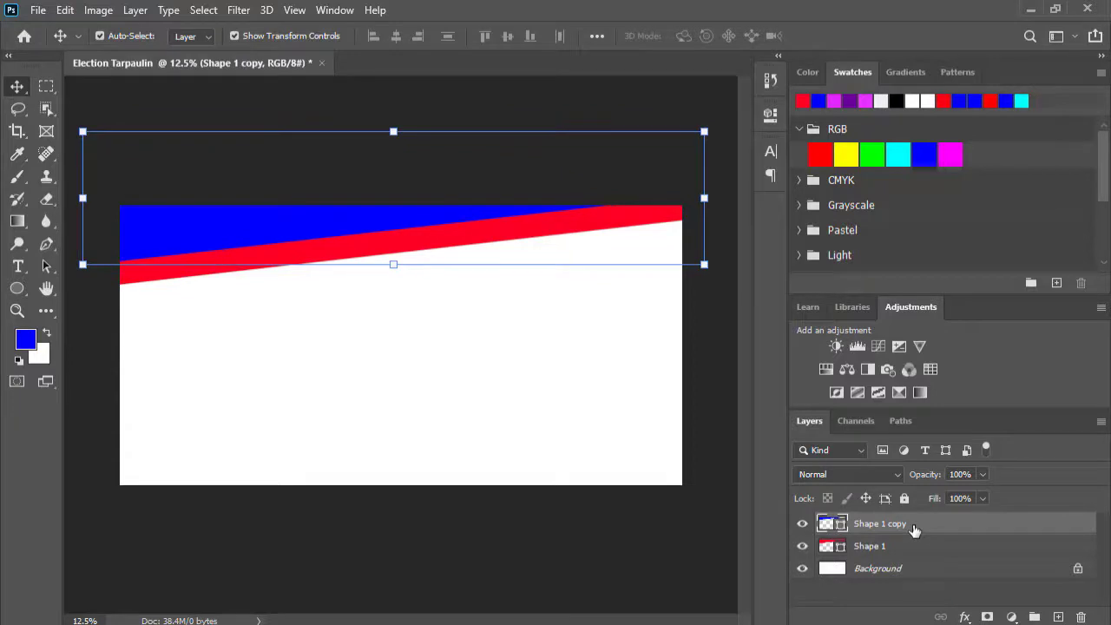
key("shift+Down")
key("shift+Down")
key("shift+Down")
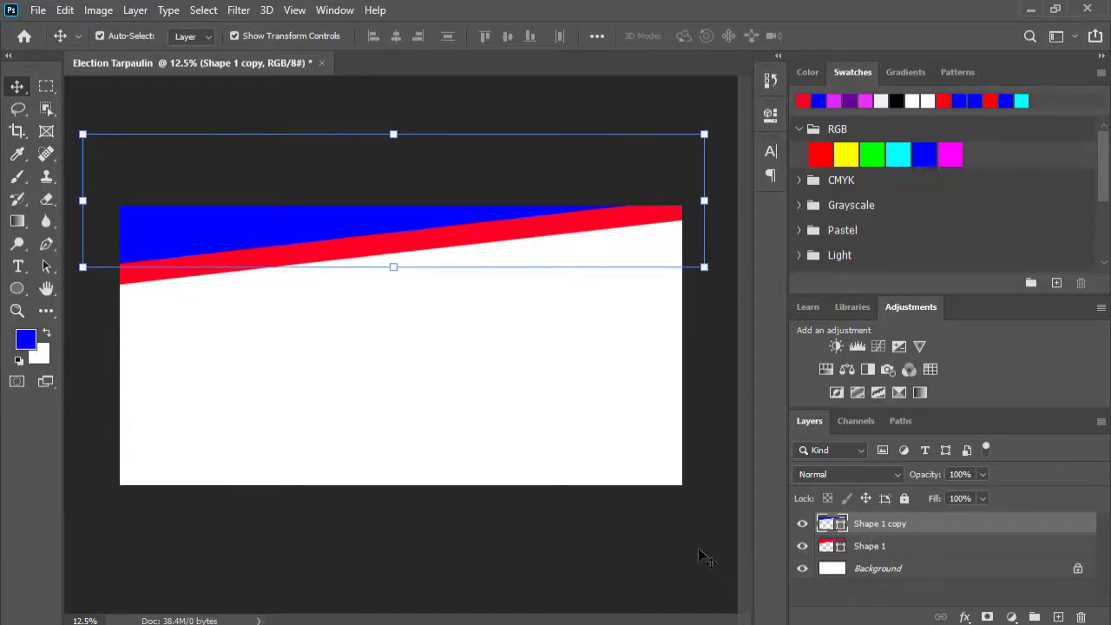
Drag the red stripe down to widen it, adjust the blue band, then deselect.
left_click(704, 556)
left_click_drag(454, 244, 452, 288)
left_click(281, 234)
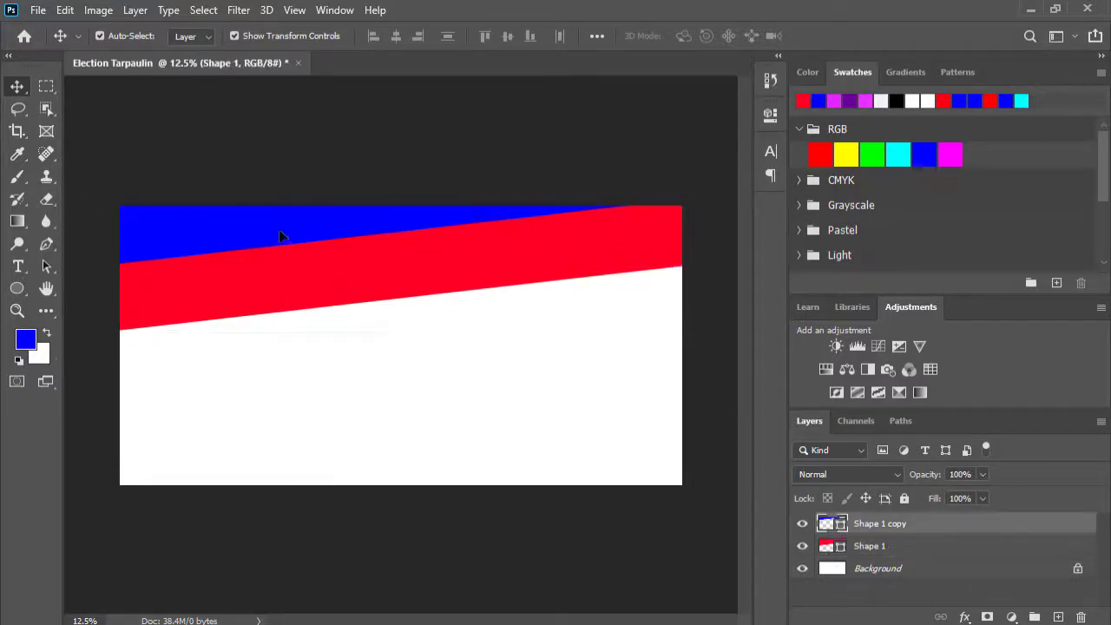
left_click_drag(279, 229, 286, 244)
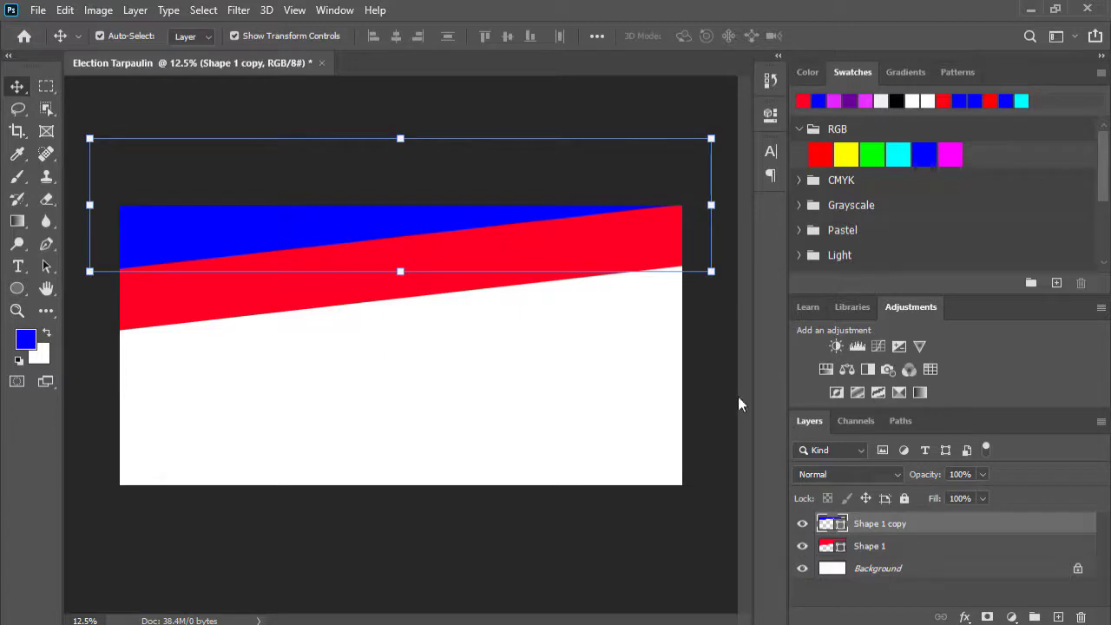
left_click(712, 368)
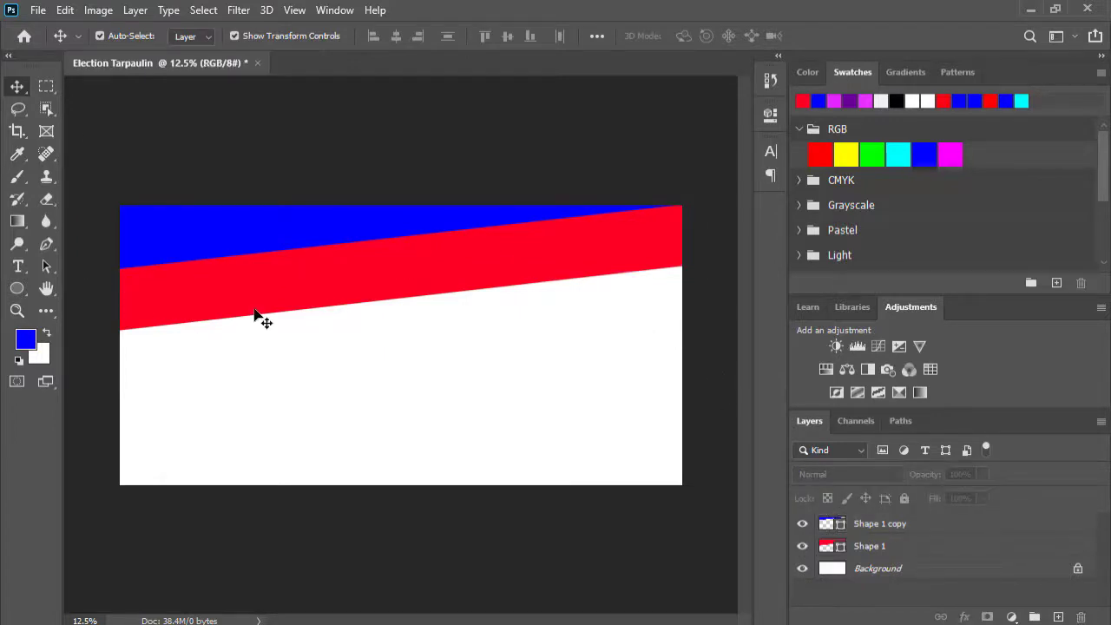
Duplicate the blue band layer and drag the copy downward.
left_click(235, 251)
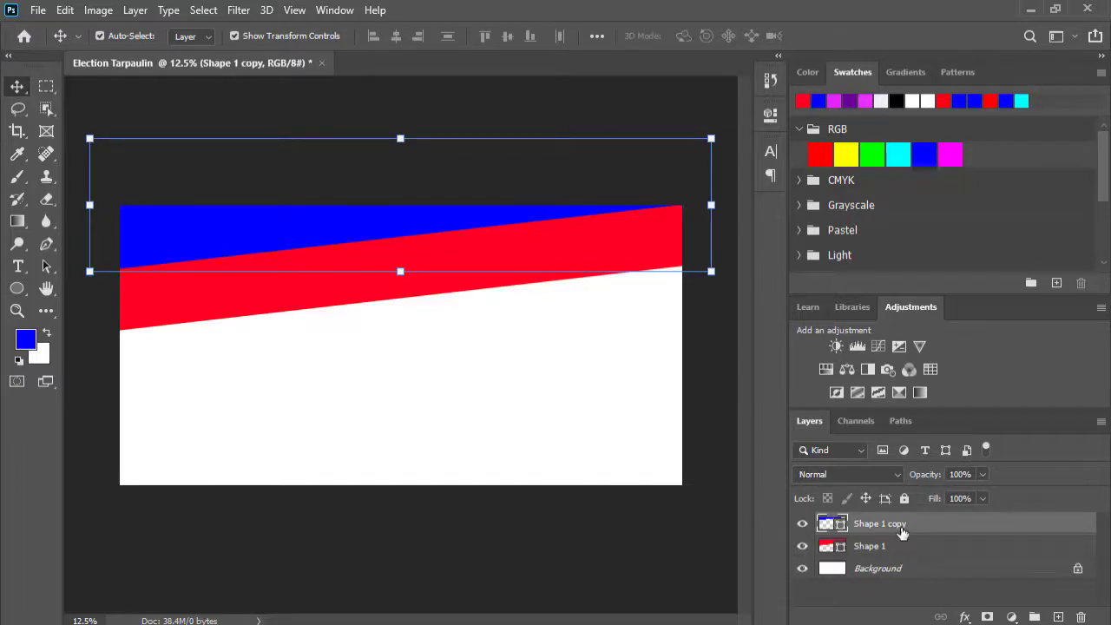
right_click(966, 536)
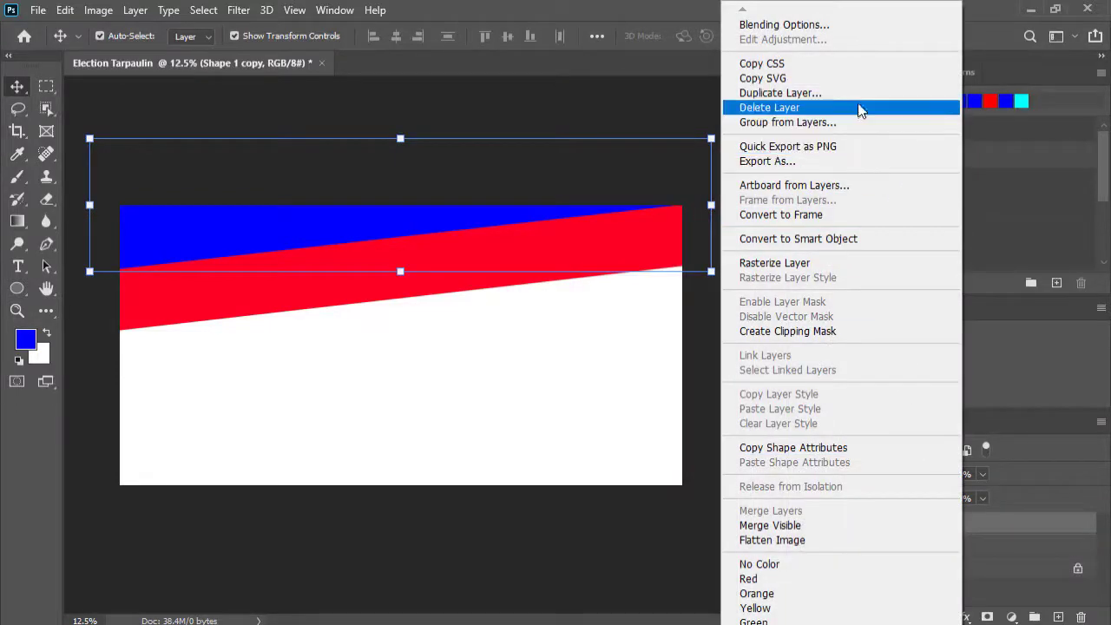
left_click(808, 93)
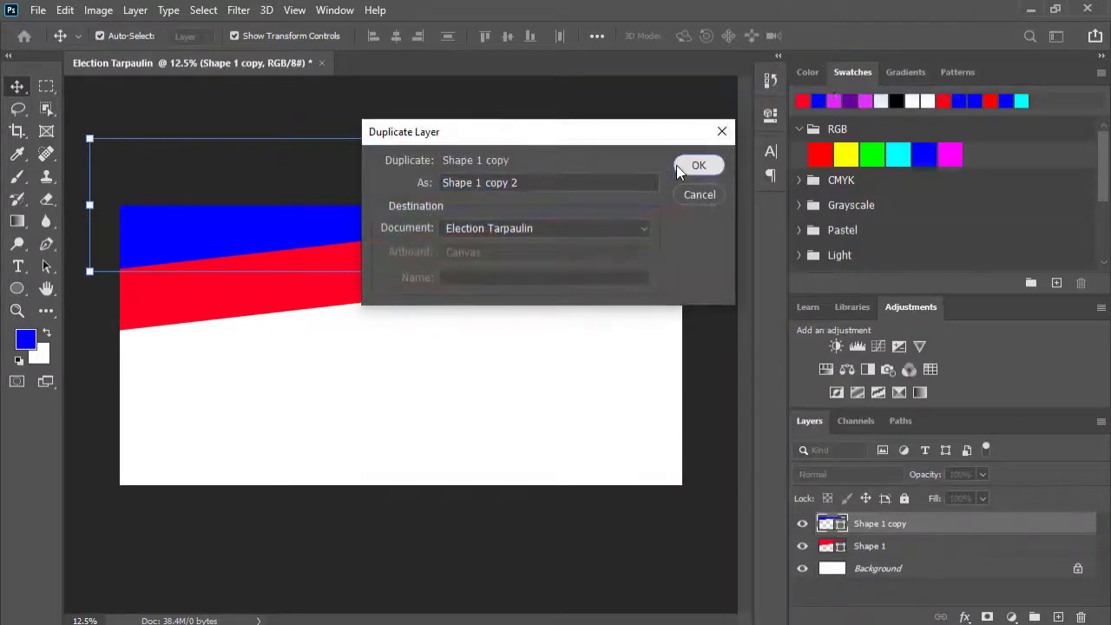
left_click(677, 165)
left_click_drag(248, 239, 263, 454)
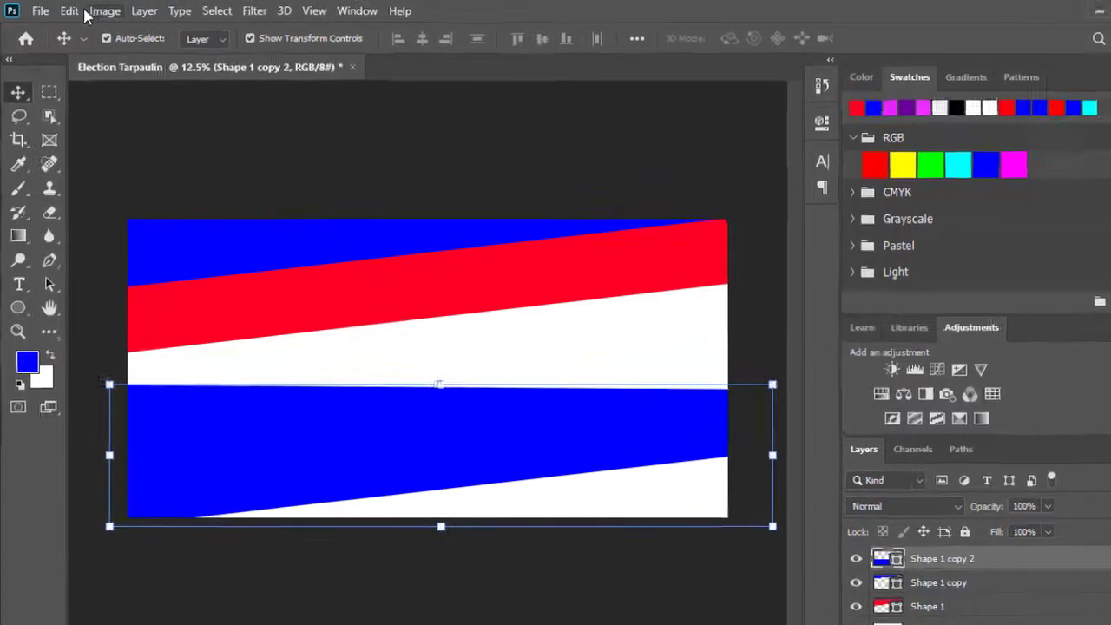
Flip the blue band copy horizontally and vertically.
left_click(65, 10)
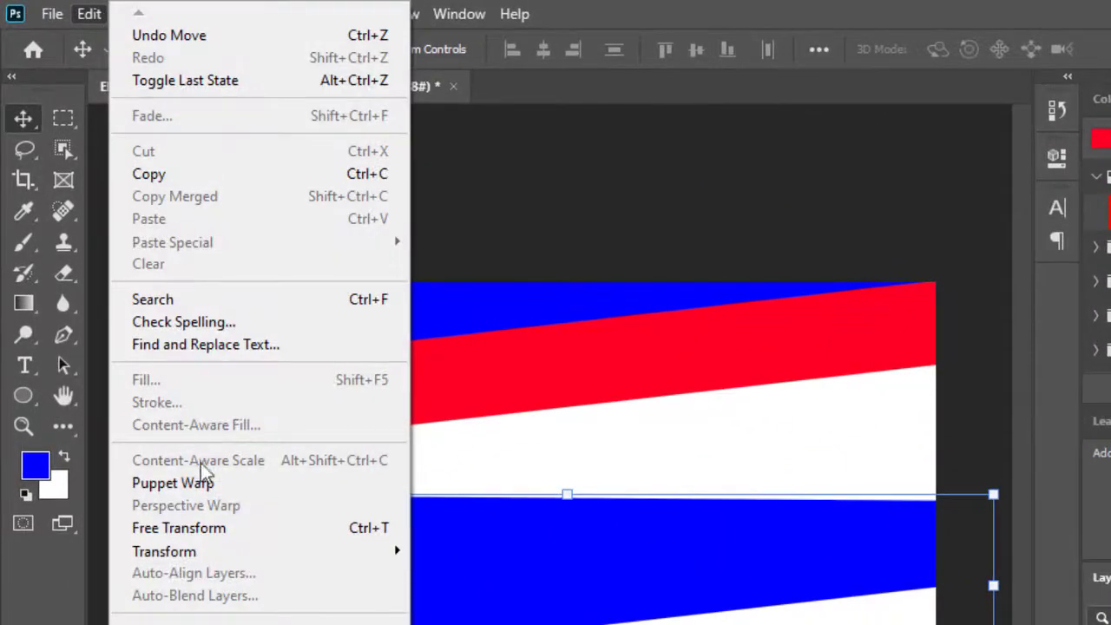
mouse_move(230, 553)
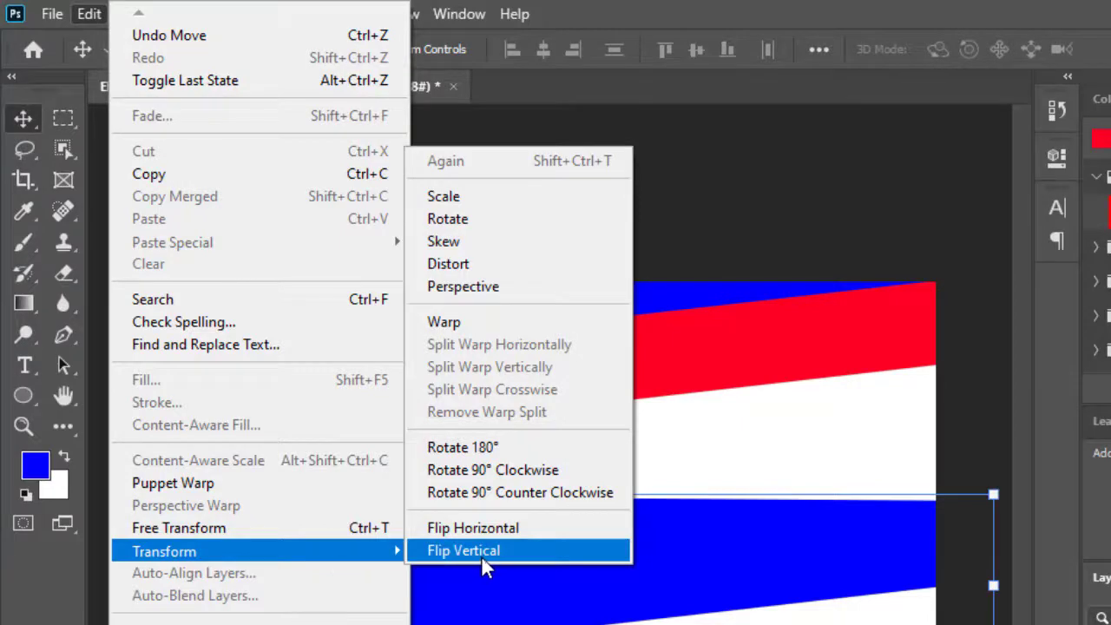
left_click(492, 532)
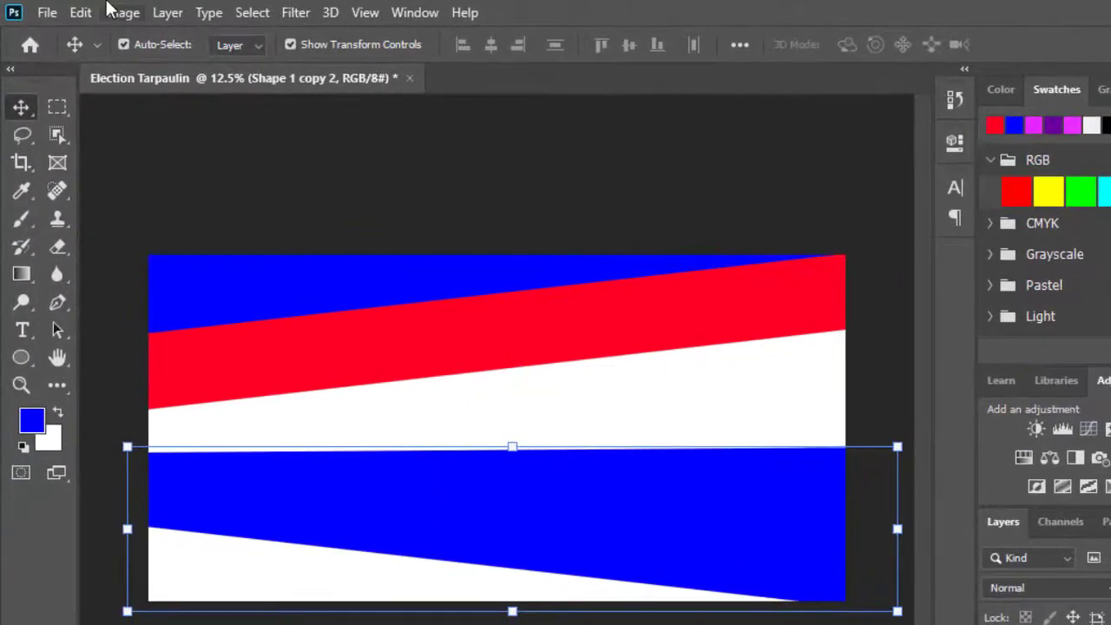
left_click(86, 13)
mouse_move(246, 503)
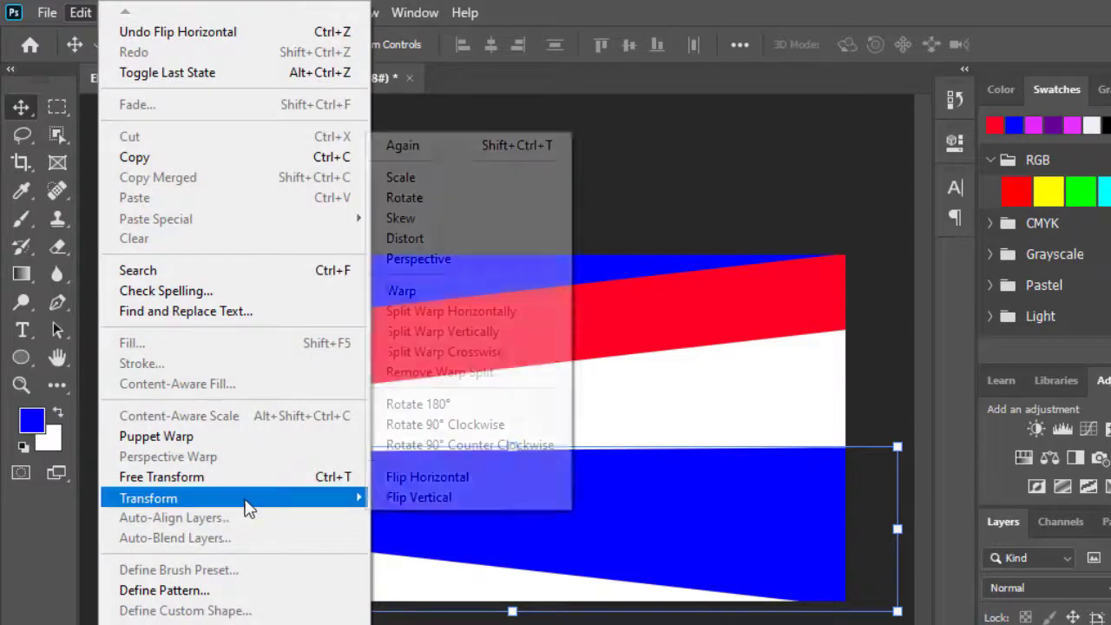
left_click(389, 498)
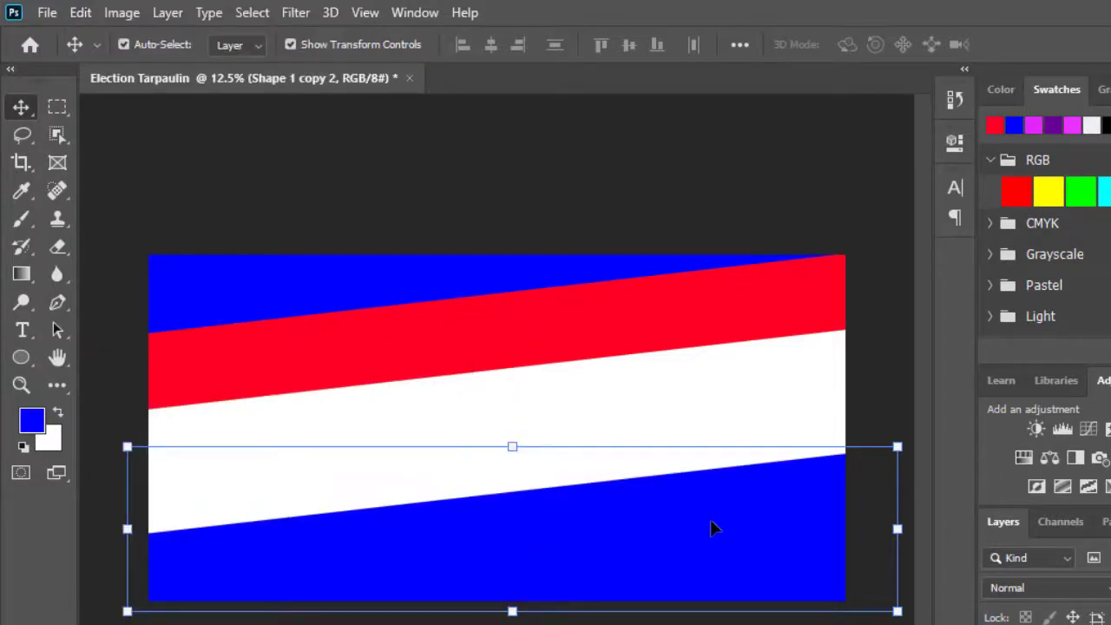
Position the flipped blue band along the canvas bottom edge, then deselect.
left_click_drag(632, 545, 638, 599)
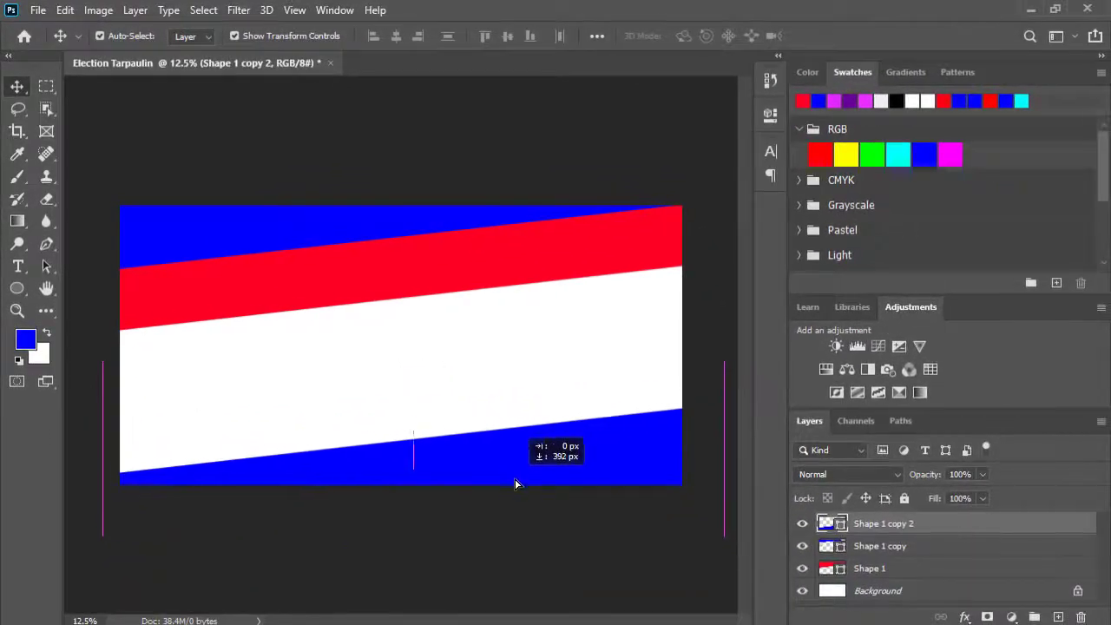
left_click_drag(515, 484, 515, 488)
key("shift+Down")
key("shift+Down")
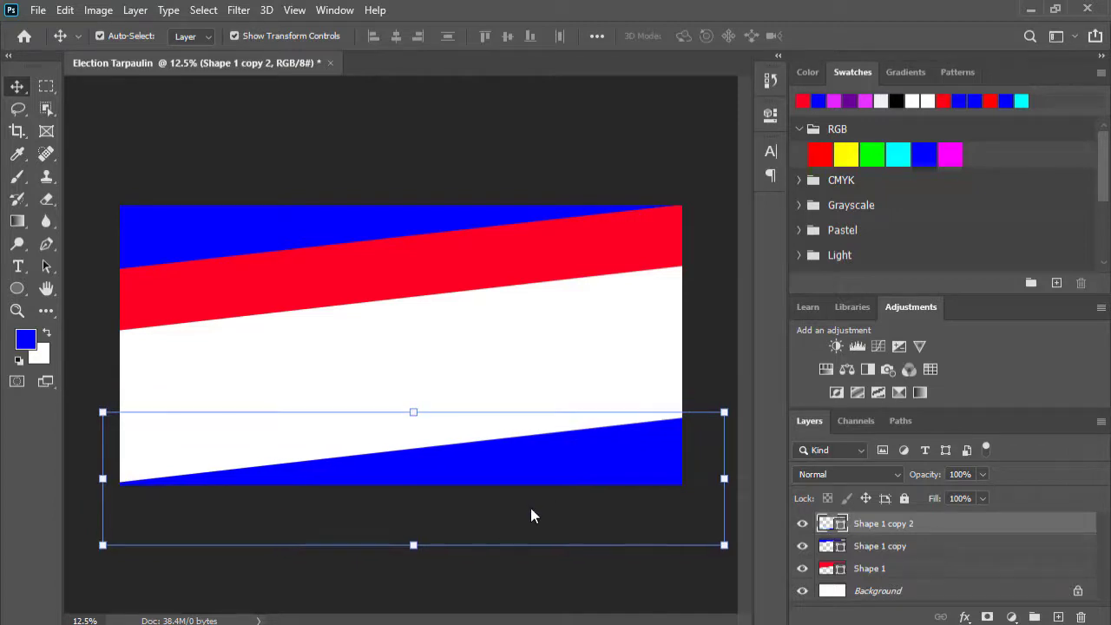
key("shift+Down")
key("shift+Down")
key("shift+Down")
key("shift+Down")
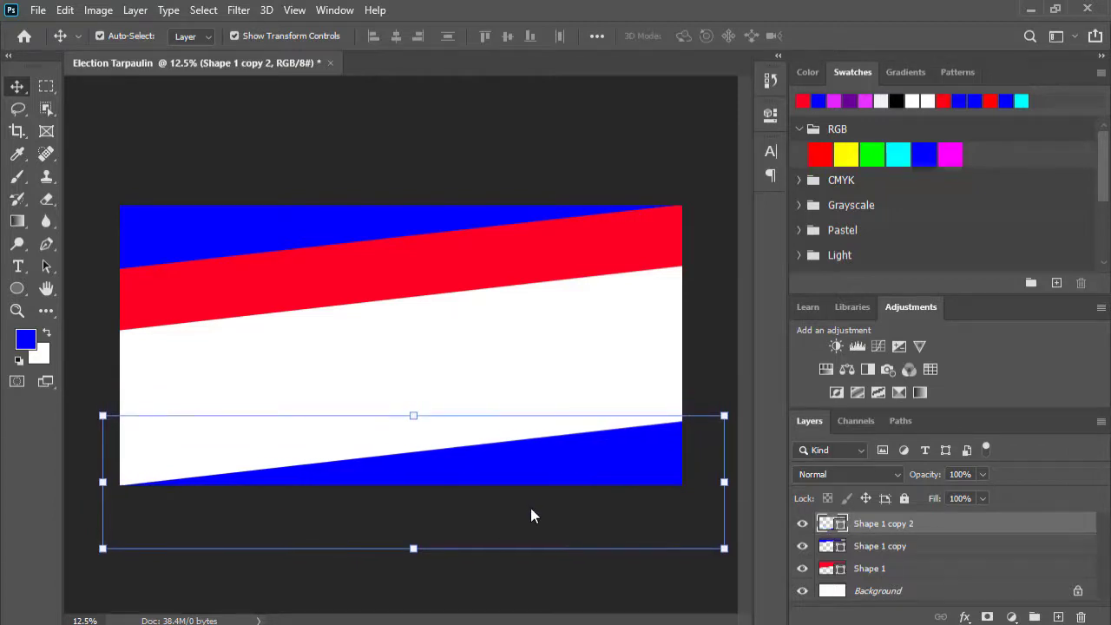
key("shift+Down")
key("shift+Down")
key("shift+Up")
key("shift+Up")
key("shift+Up")
left_click(694, 361)
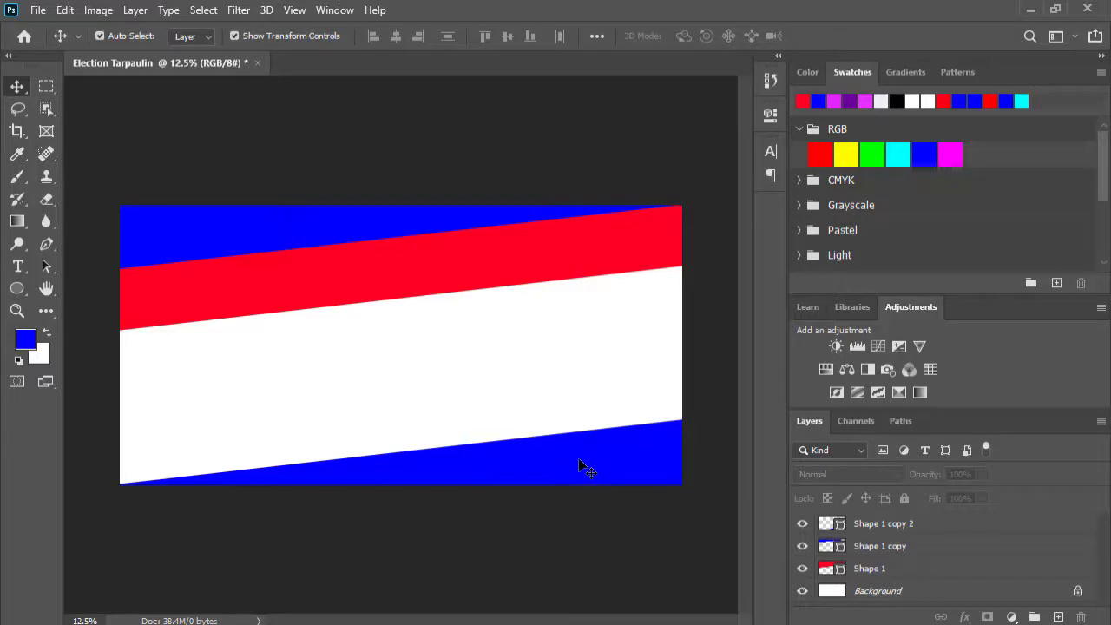
Place Embedded the candidate photo from Documents > 2021 > tutorial folder > Tarp Tutorial.
left_click(36, 12)
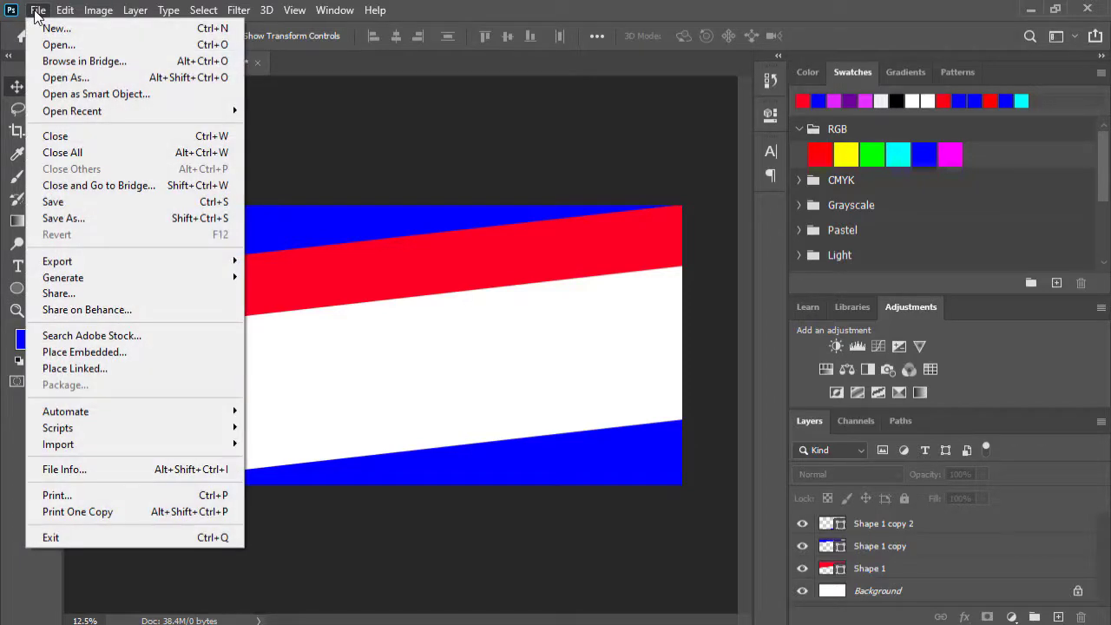
left_click(120, 350)
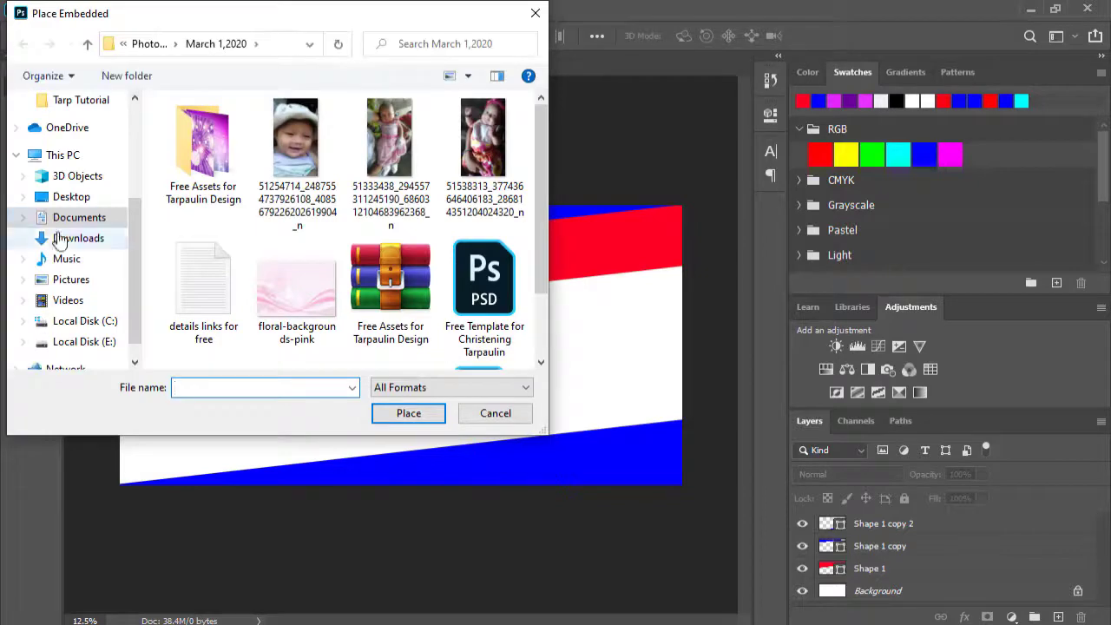
left_click(69, 222)
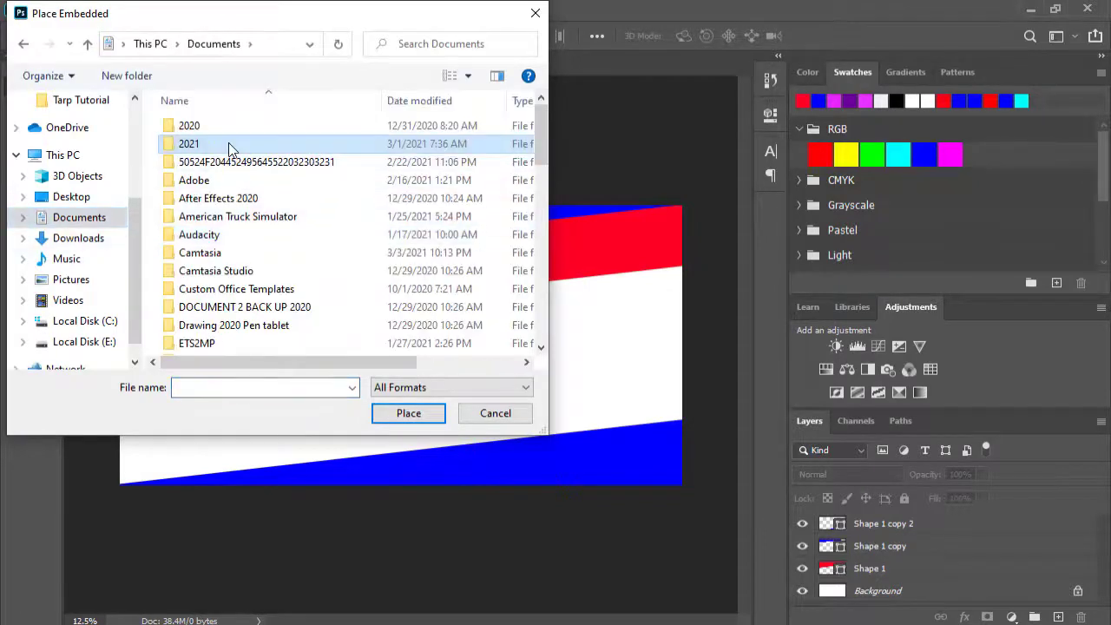
double_click(232, 146)
double_click(273, 254)
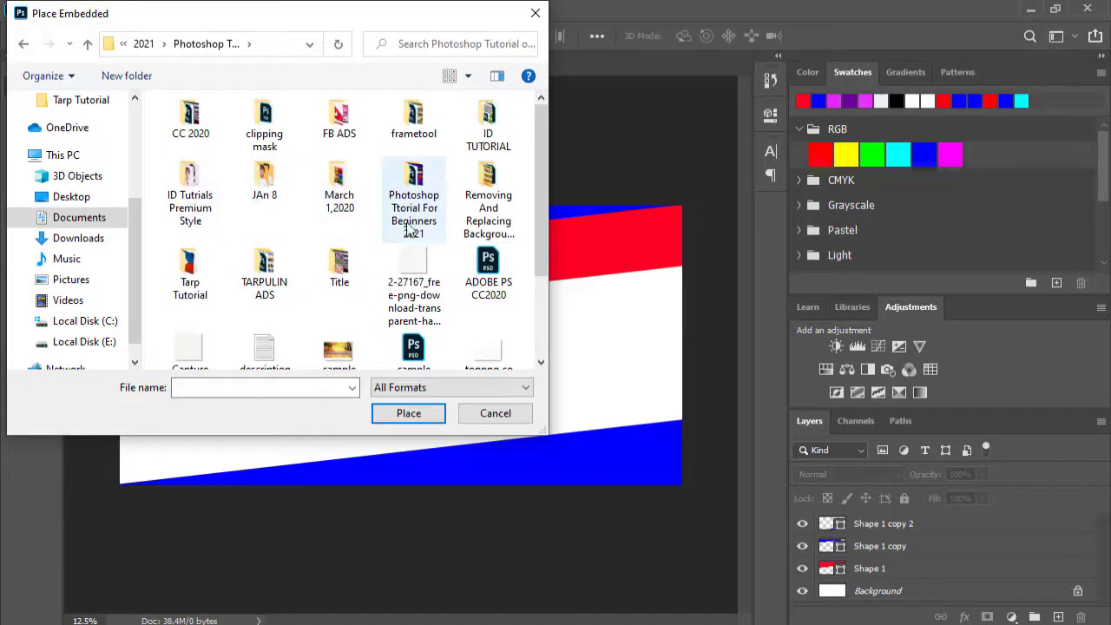
double_click(190, 276)
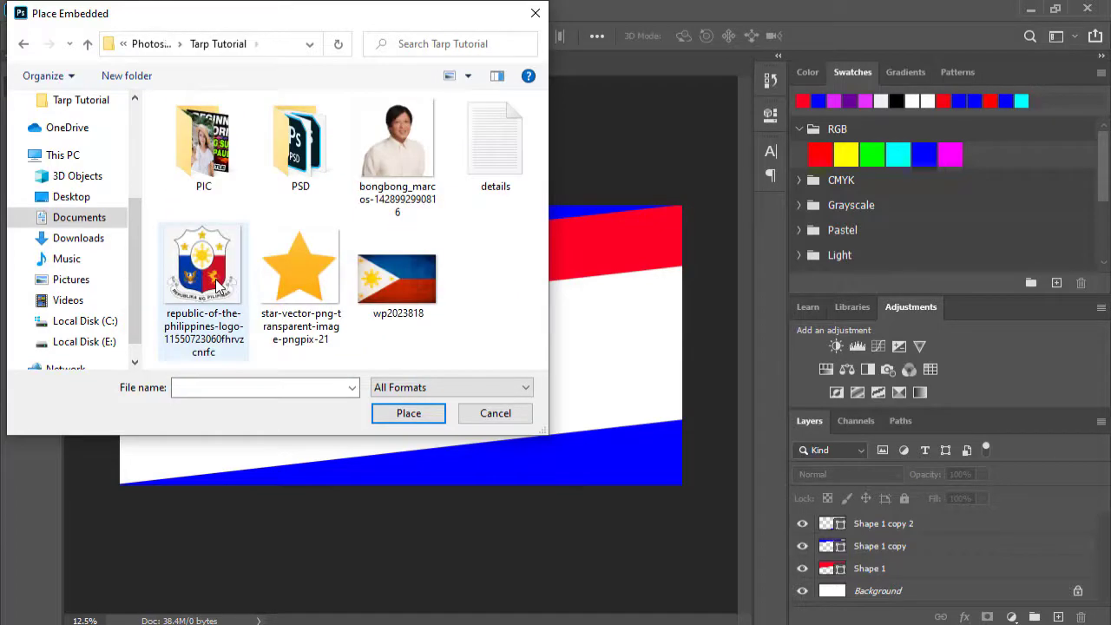
left_click(432, 186)
Place the photo, scale it up from the corner, move it right and commit.
left_click(412, 415)
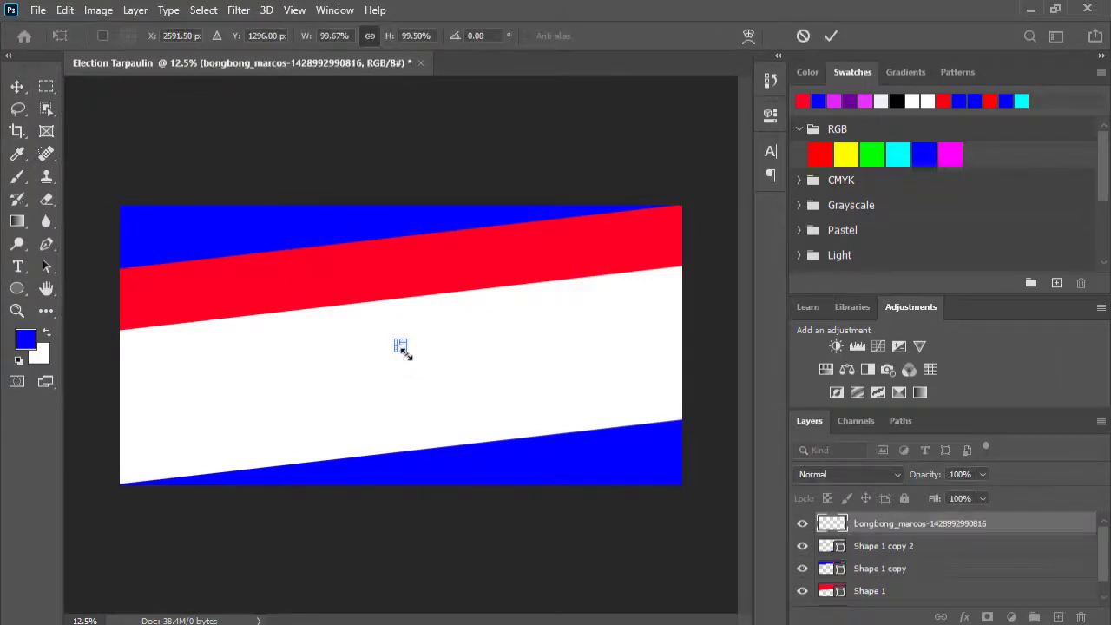
left_click_drag(404, 352, 438, 383)
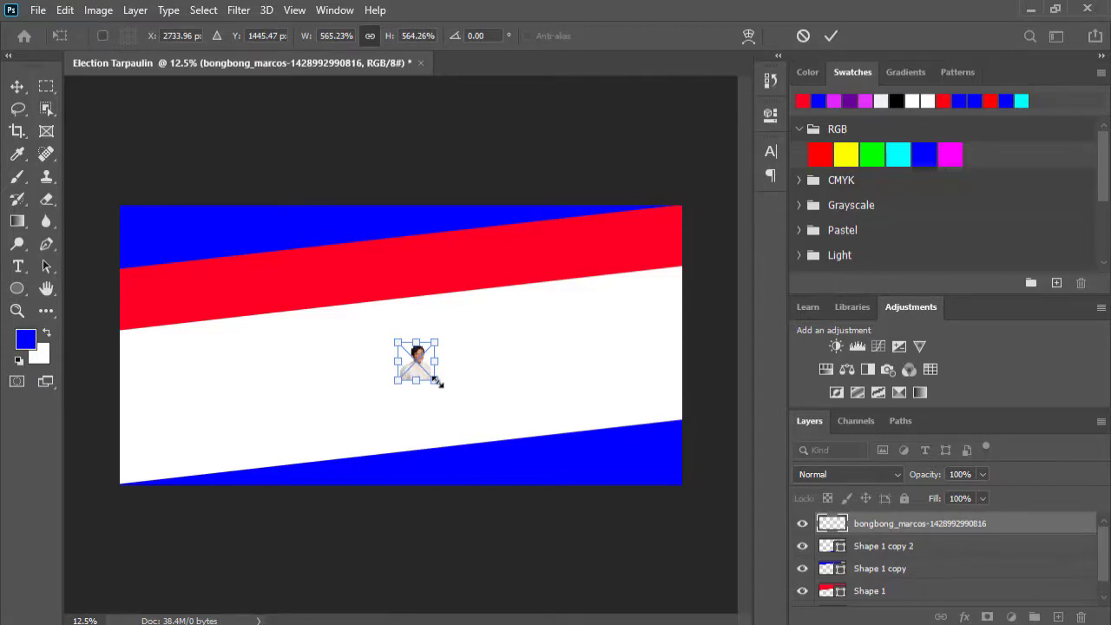
left_click_drag(439, 382, 532, 487)
left_click_drag(464, 454, 568, 451)
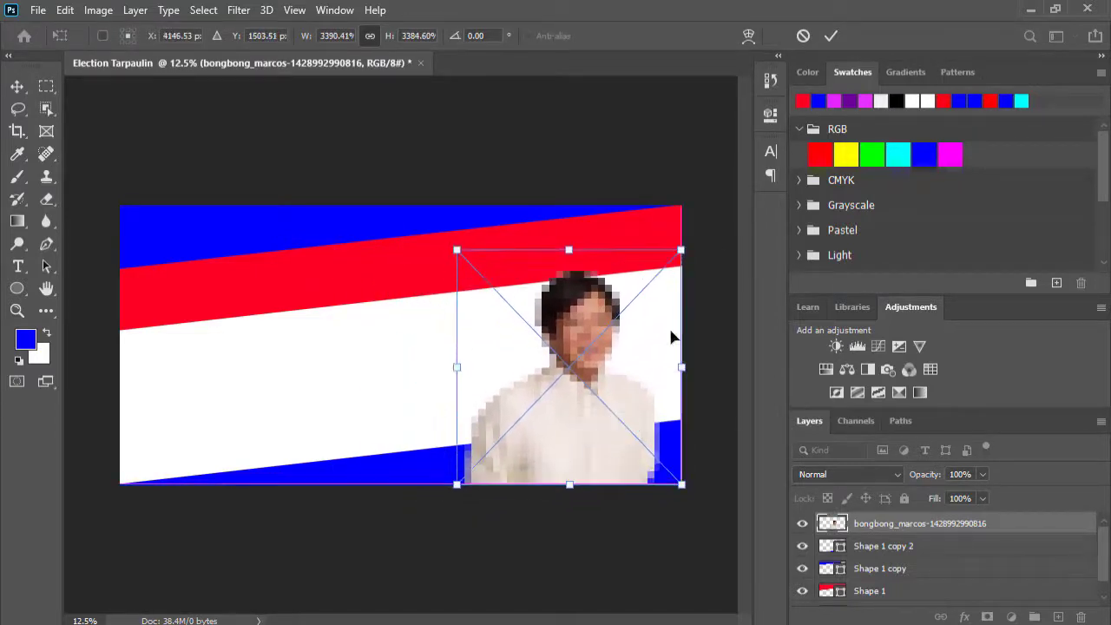
left_click(831, 35)
Nudge the candidate portrait one step to the right.
left_click(567, 532)
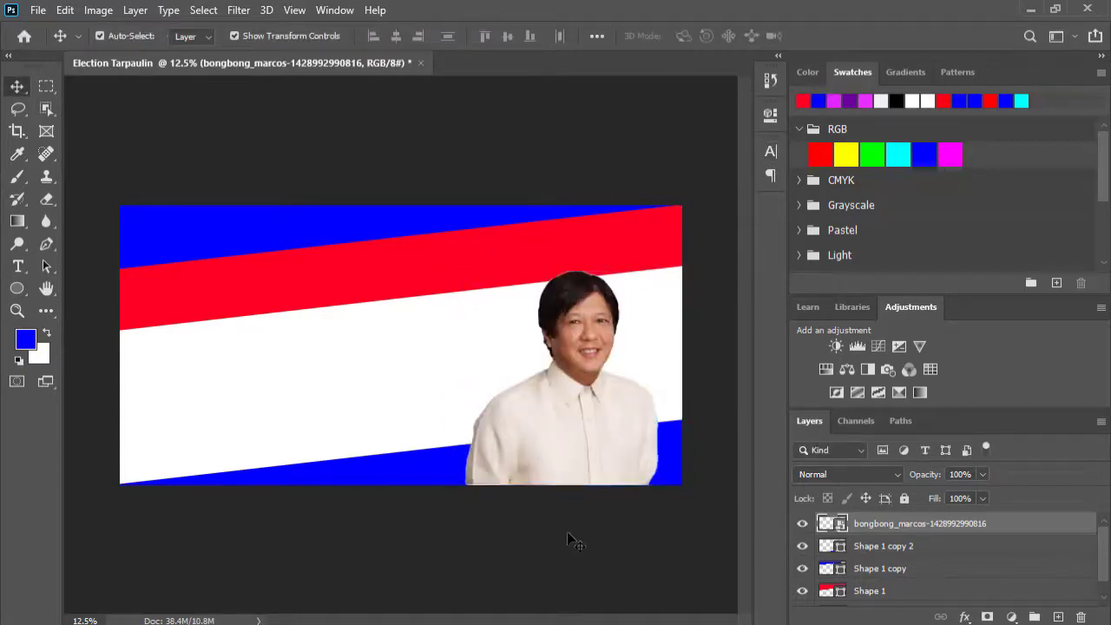
left_click(535, 431)
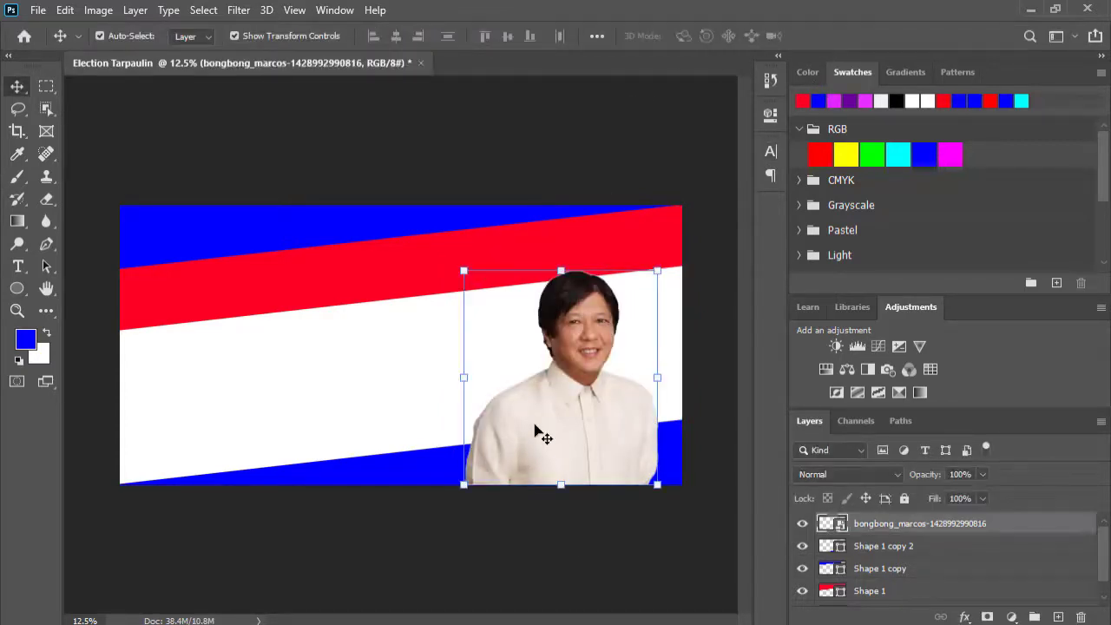
key("Right")
key("Right")
key("Right")
key("Right")
key("Right")
key("Right")
key("Right")
key("Right")
key("Right")
key("Right")
key("Right")
key("Right")
key("Right")
key("Right")
left_click(652, 548)
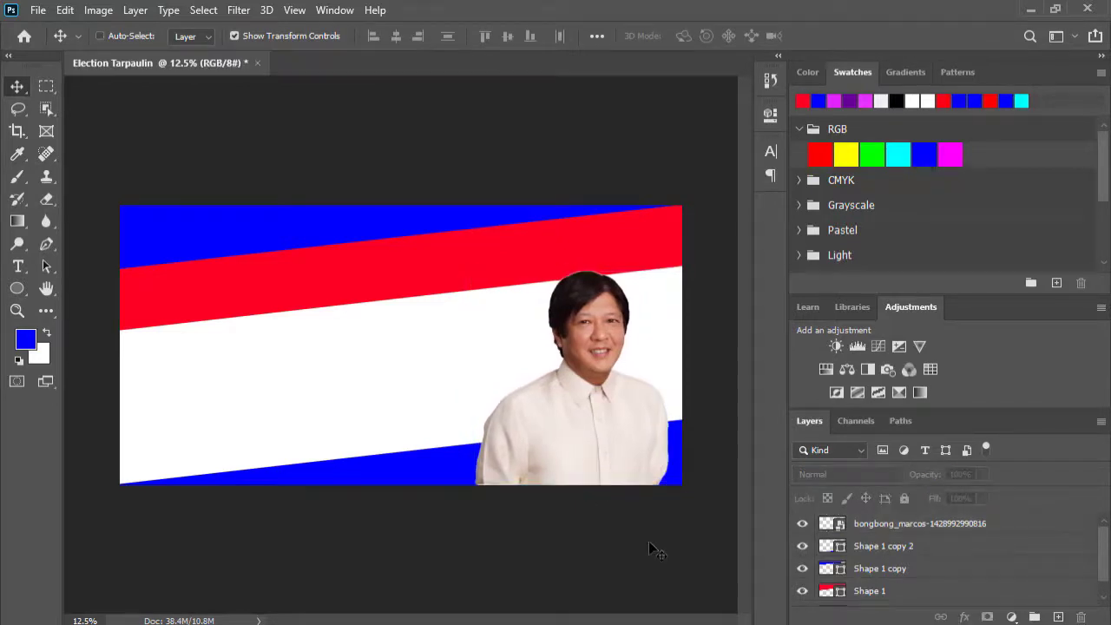
Zoom in to inspect the portrait's edges and face, then fit the tarpaulin to the window.
key("ctrl+plus")
key("ctrl+plus")
left_click_drag(599, 422, 332, 376)
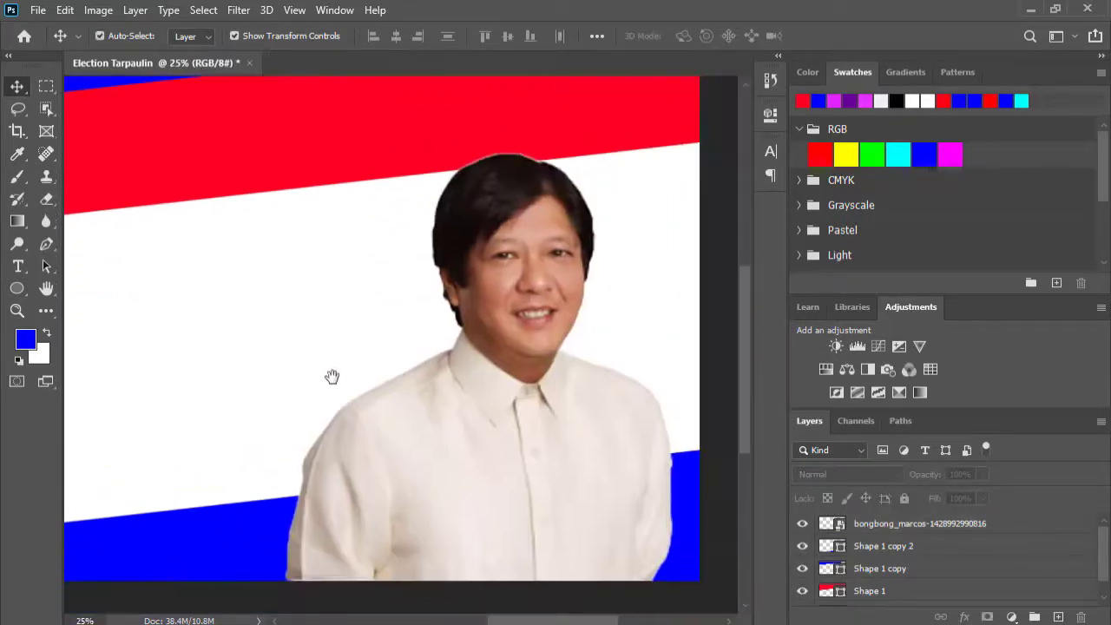
key("ctrl+plus")
key("ctrl+plus")
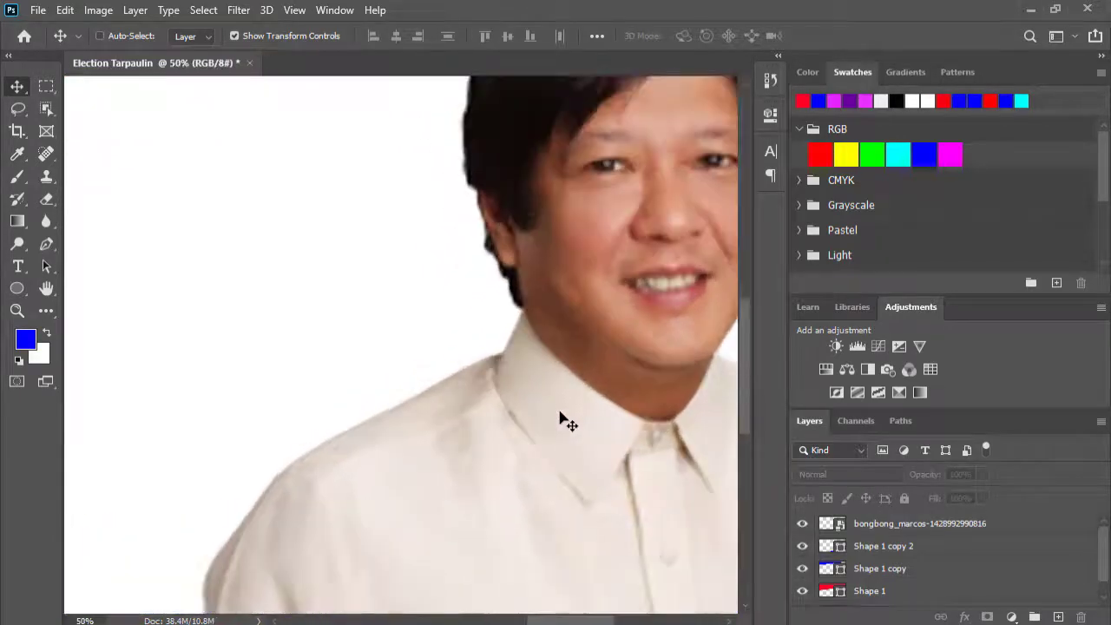
key("ctrl+minus")
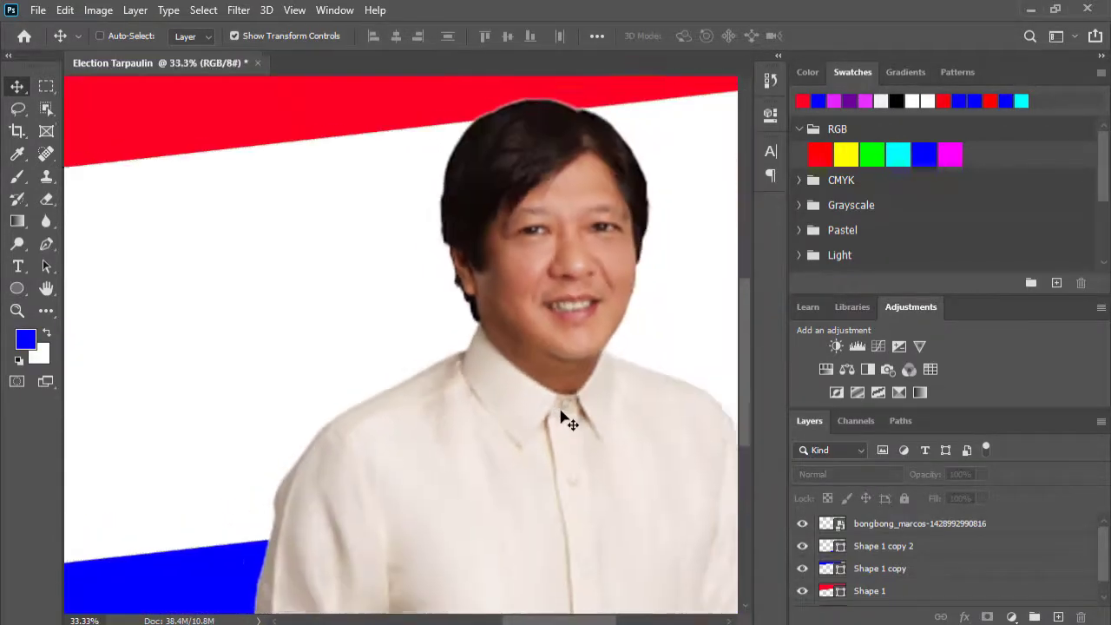
key("ctrl+minus")
key("ctrl+minus")
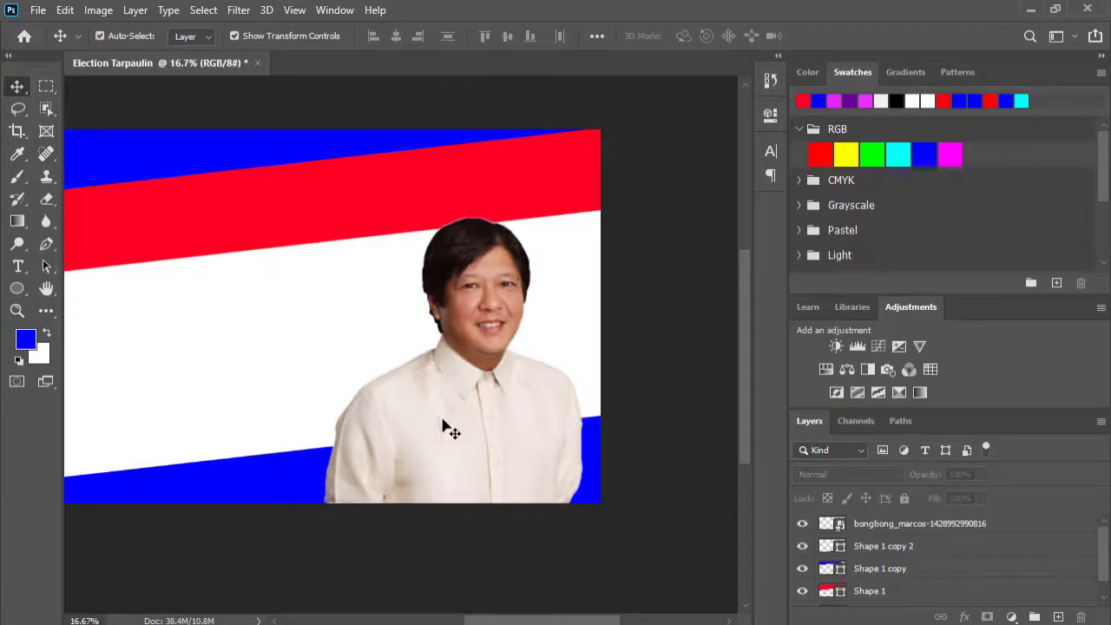
left_click_drag(252, 402, 397, 416)
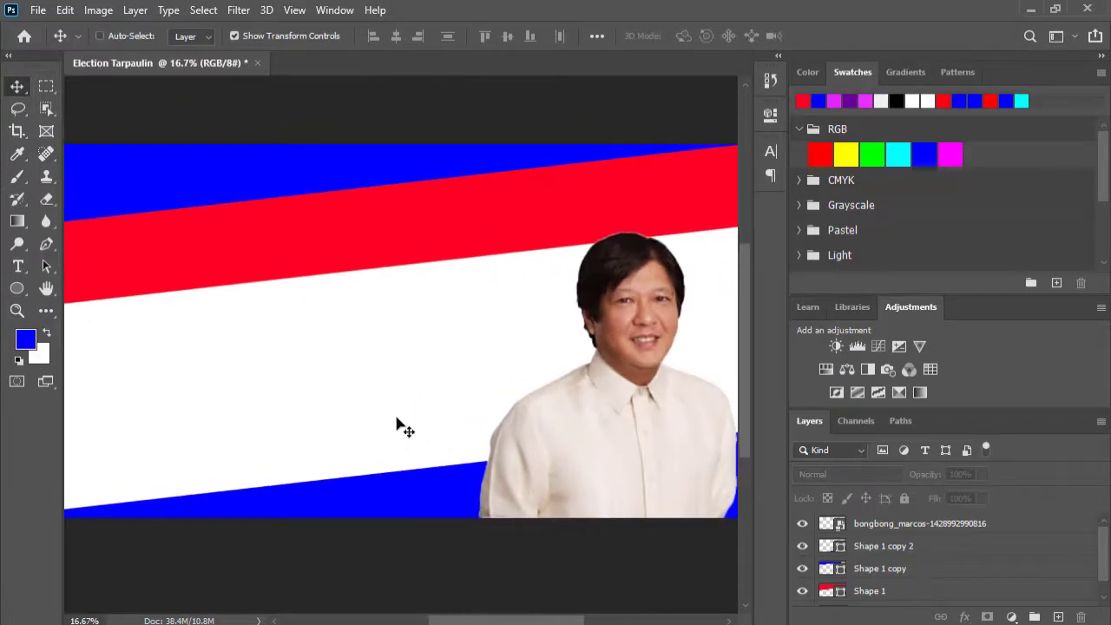
key("ctrl+minus")
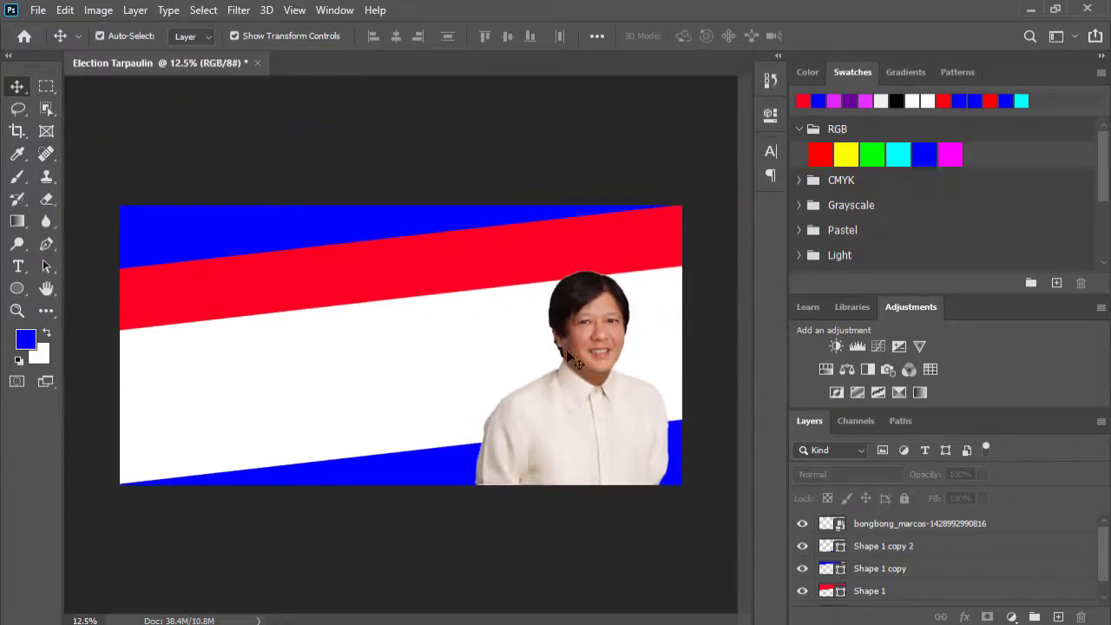
key("ctrl+plus")
key("ctrl+plus")
left_click_drag(579, 422, 335, 377)
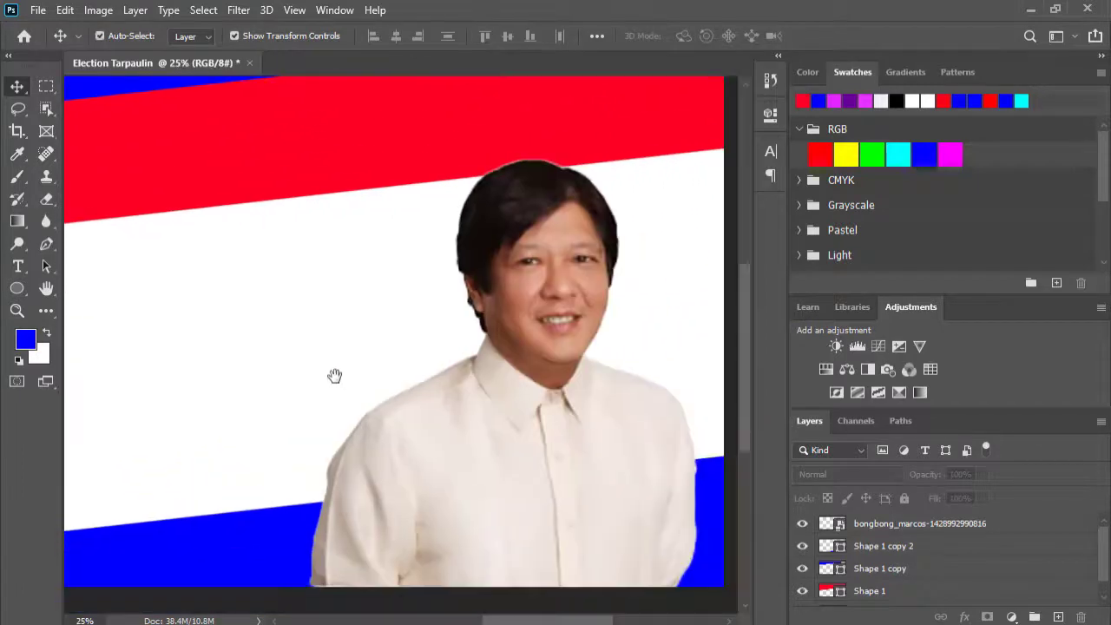
key("ctrl+plus")
key("ctrl+plus")
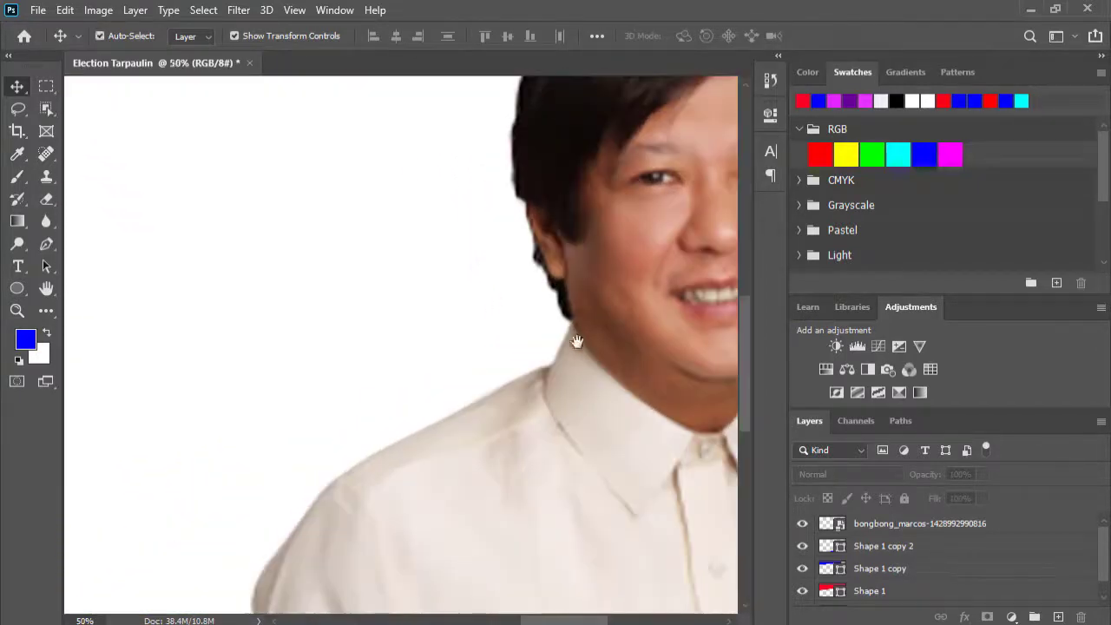
left_click_drag(546, 409, 423, 236)
key("ctrl+minus")
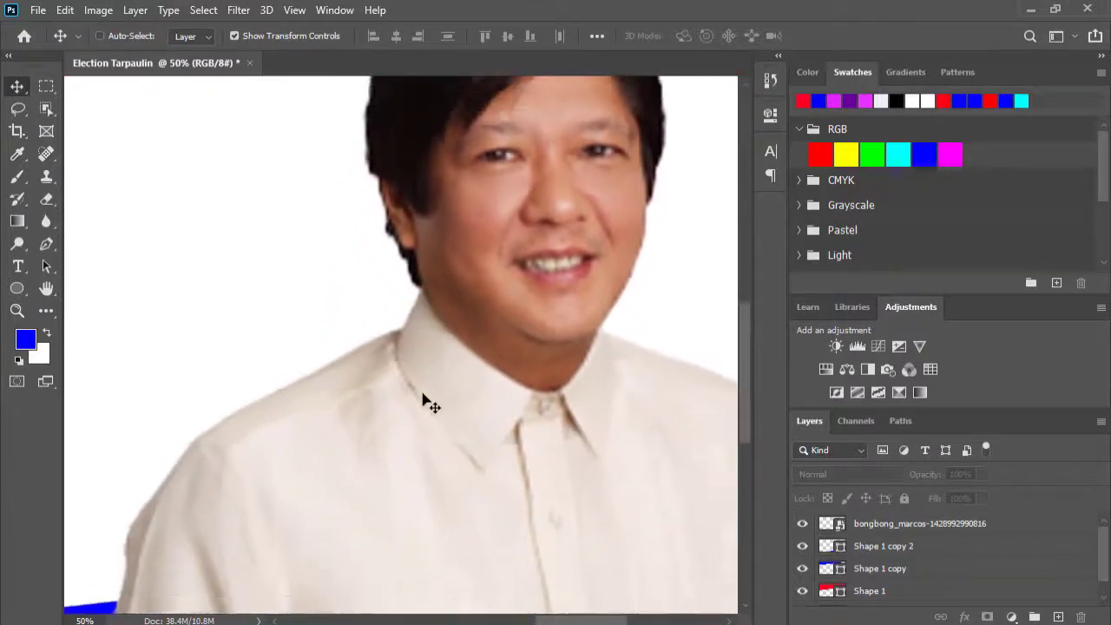
key("ctrl+minus")
key("ctrl+minus")
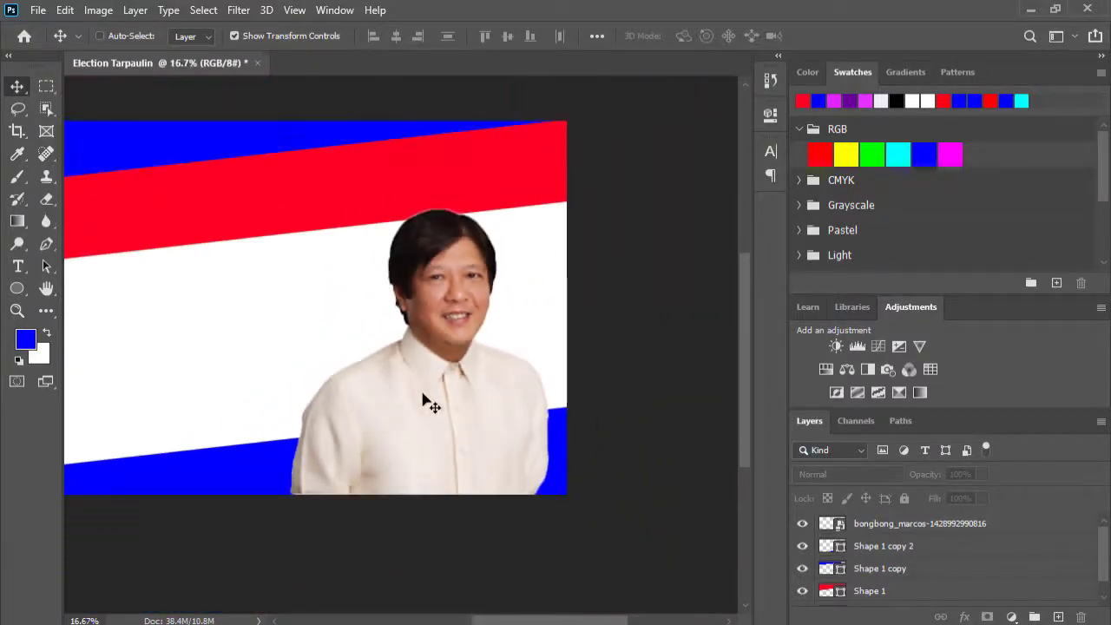
key("ctrl+0")
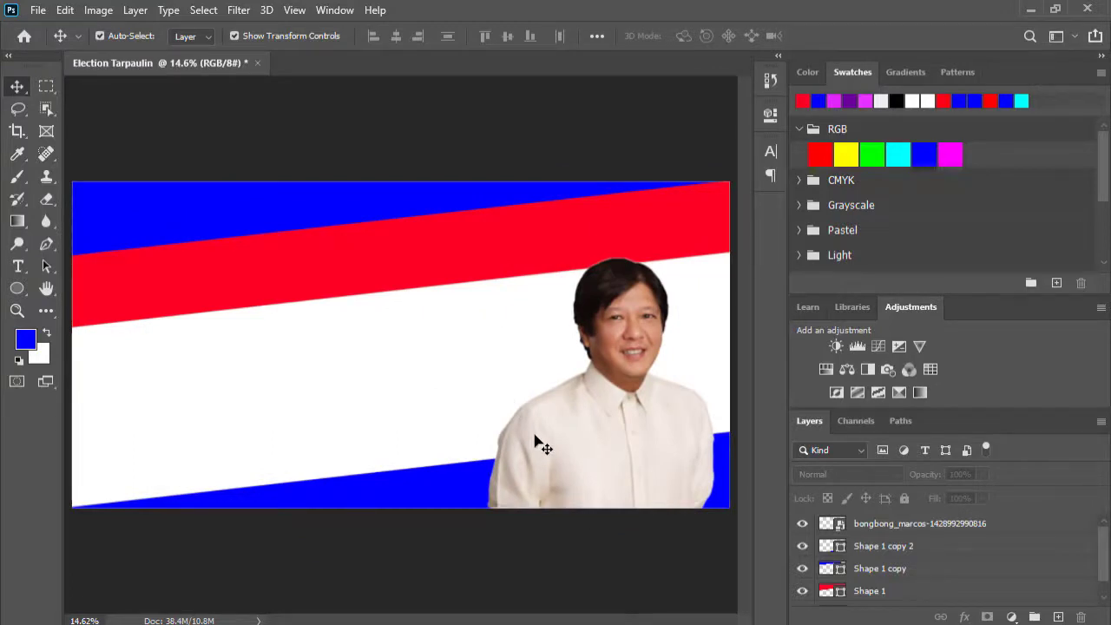
Enlarge the portrait from its top-left corner, commit, and shift it slightly right.
left_click(593, 398)
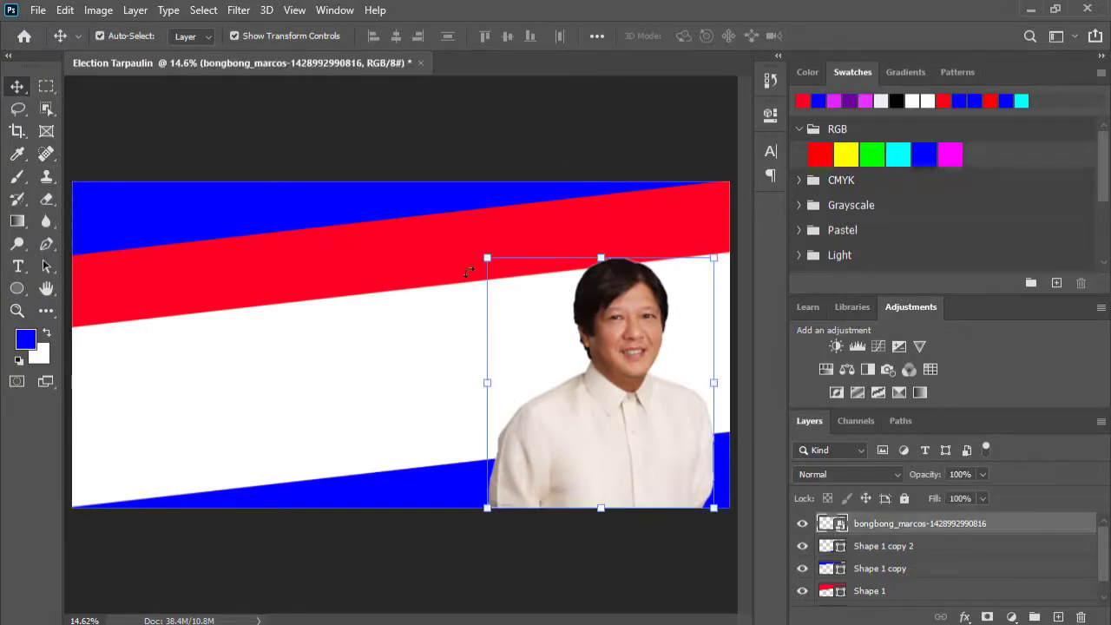
left_click_drag(488, 257, 432, 208)
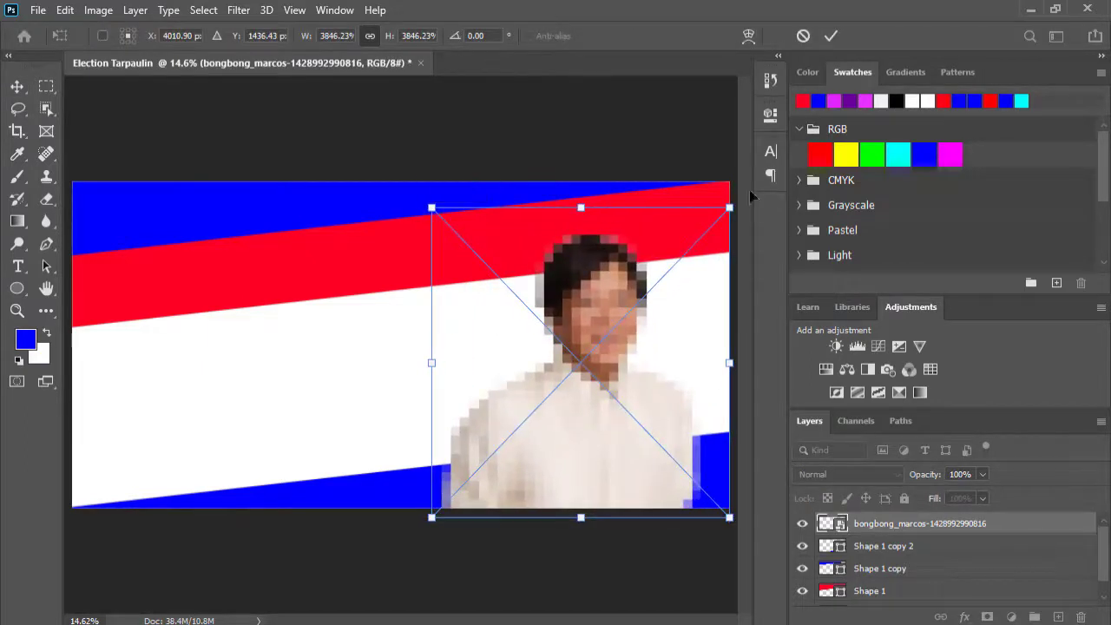
left_click(831, 36)
left_click_drag(619, 398, 636, 409)
left_click(490, 130)
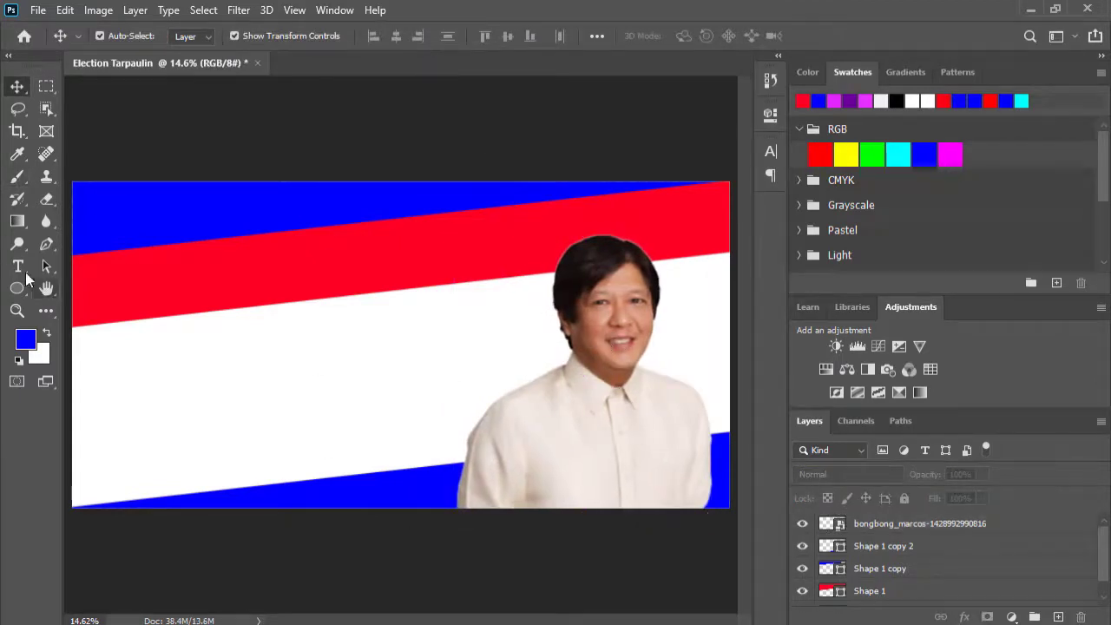
Add a MARCOS text layer on the red stripe with the Horizontal Type Tool.
left_click(18, 268)
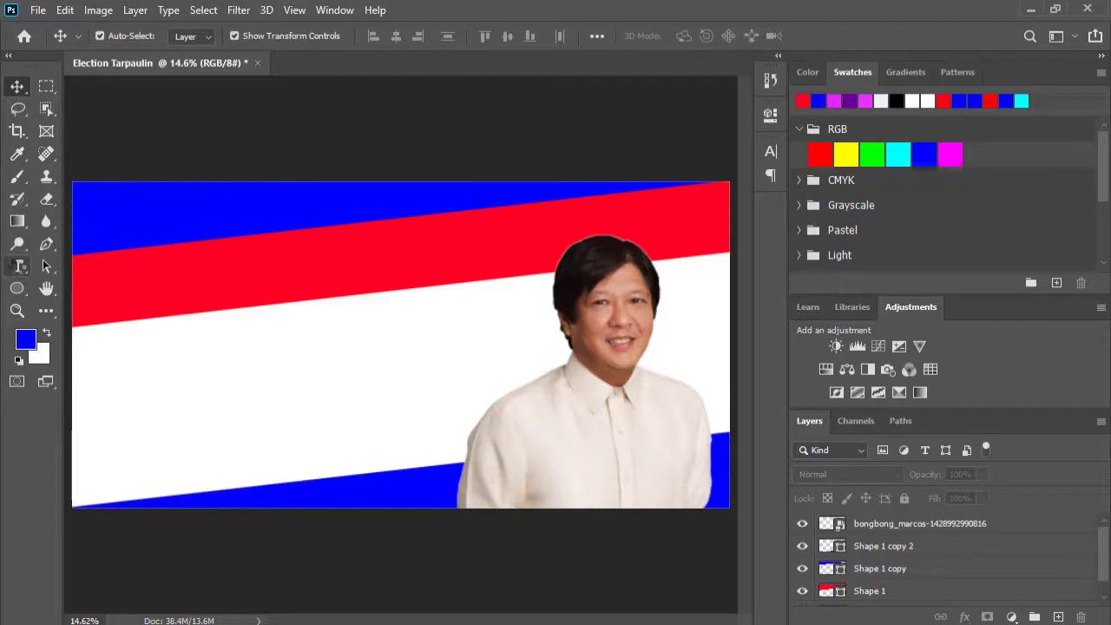
left_click(121, 278)
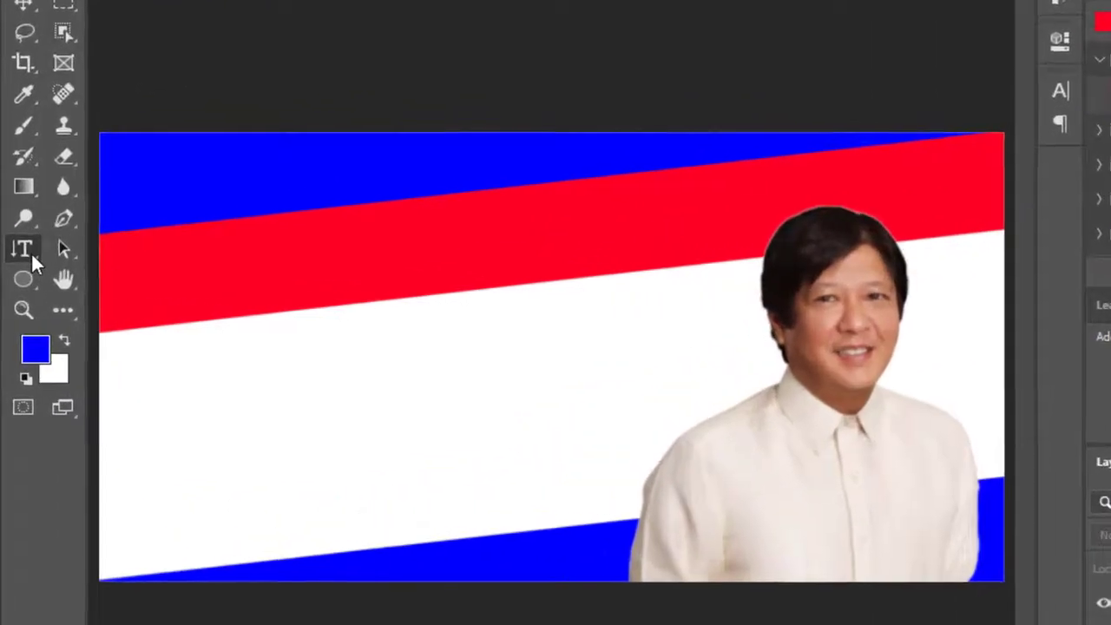
right_click(17, 267)
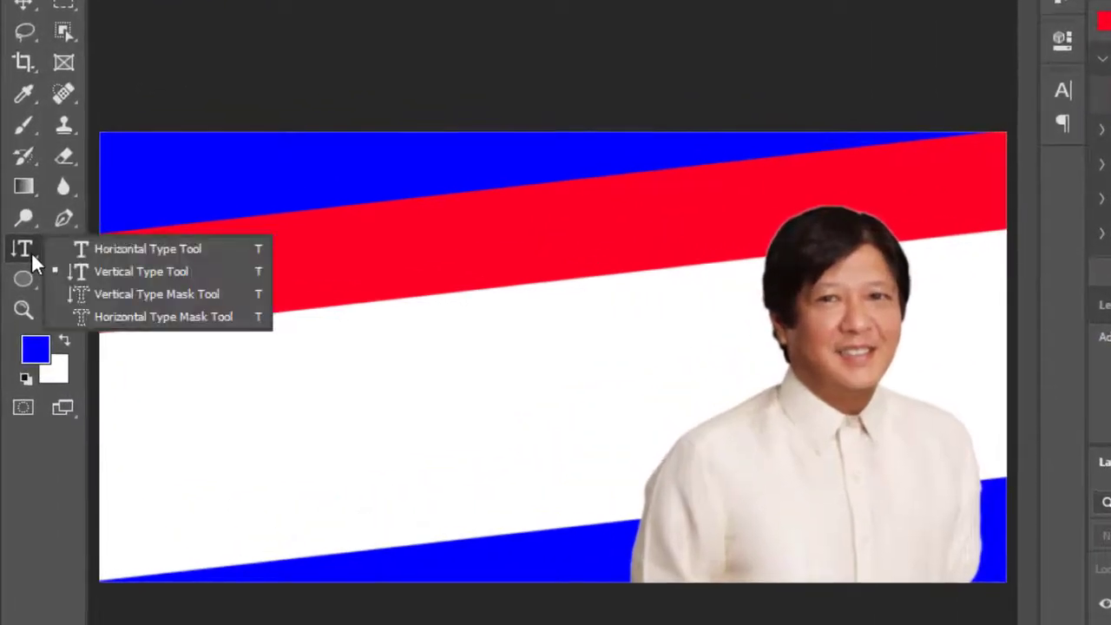
left_click(159, 252)
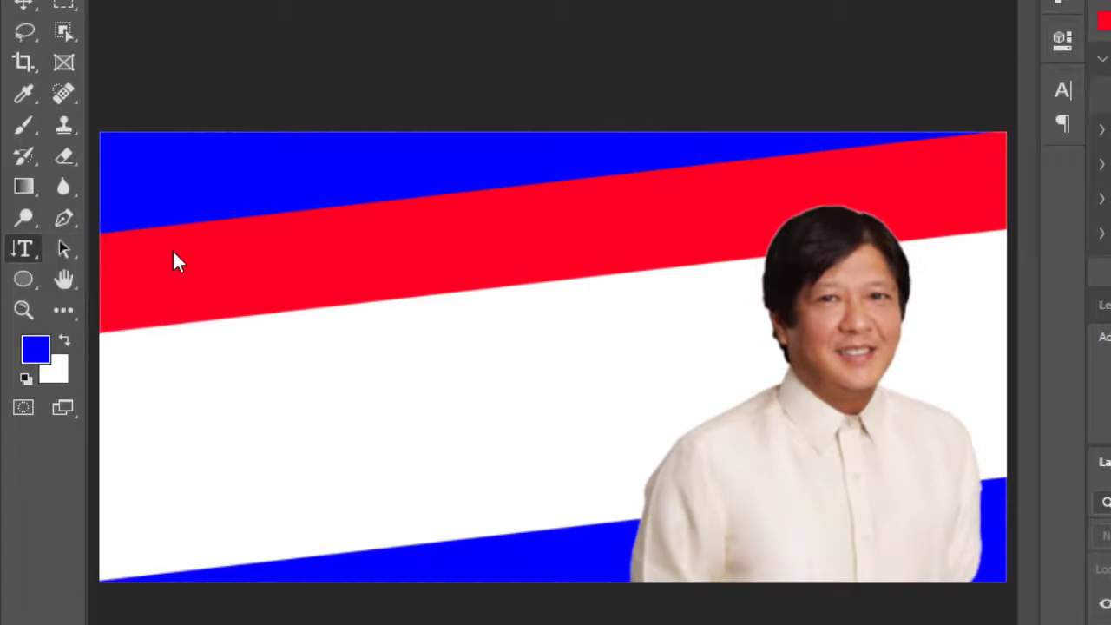
left_click(174, 275)
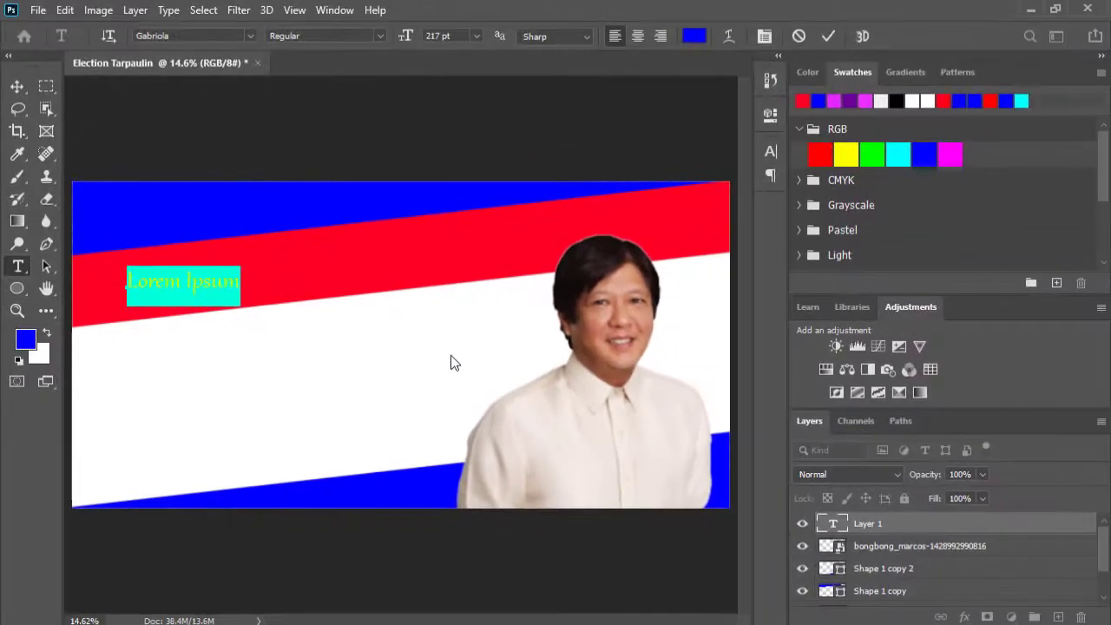
type("MARCOS")
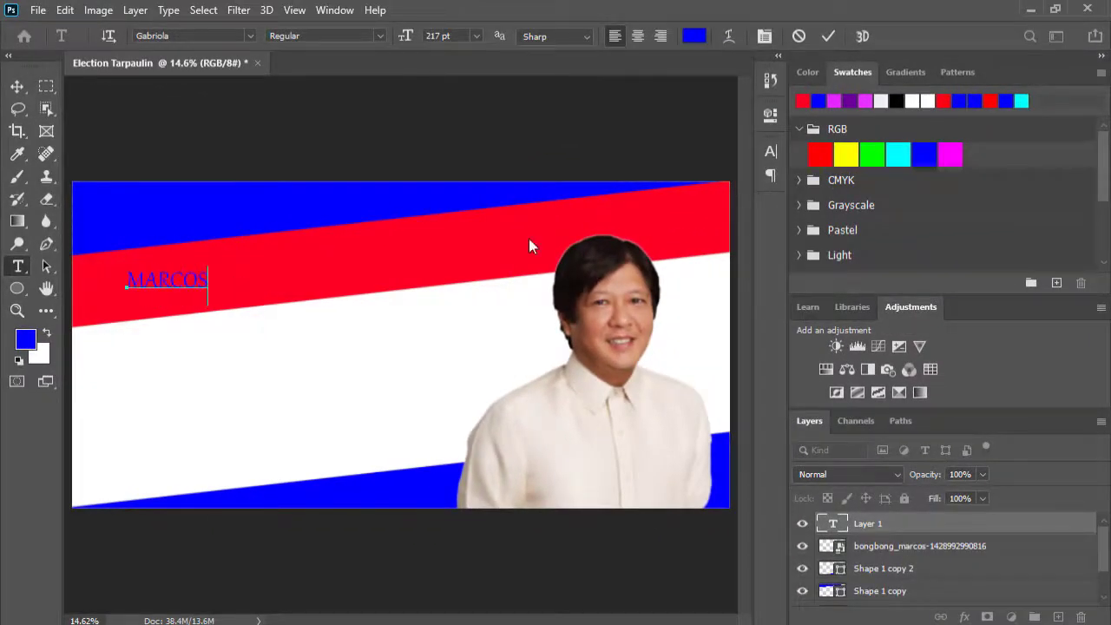
left_click(832, 36)
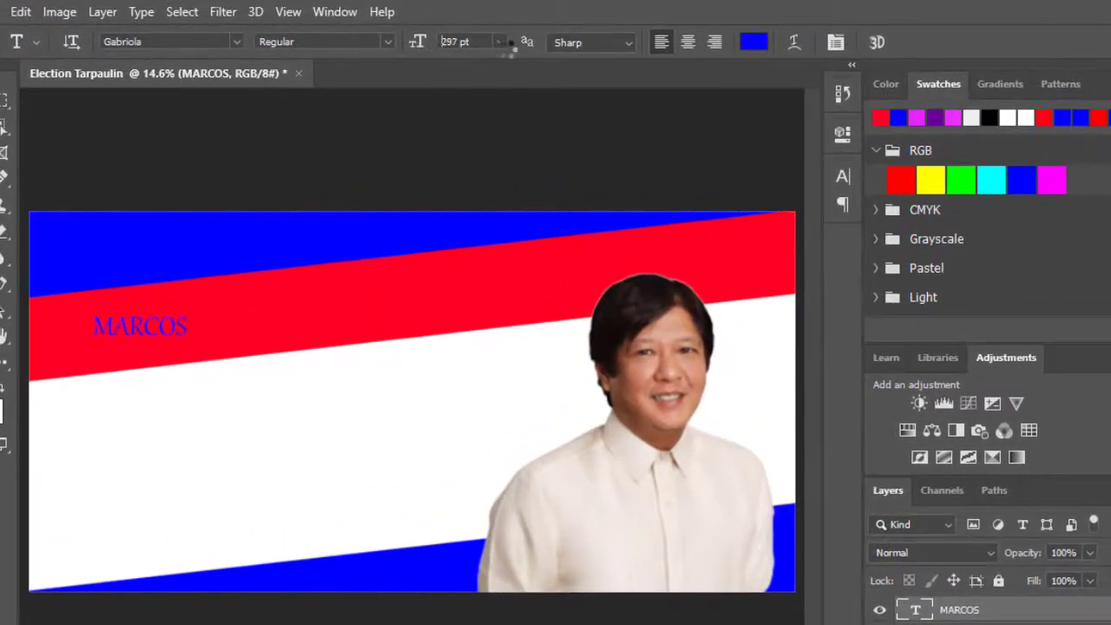
Set the MARCOS text to 545 pt Helvetica Bold.
left_click_drag(512, 47, 550, 52)
double_click(455, 41)
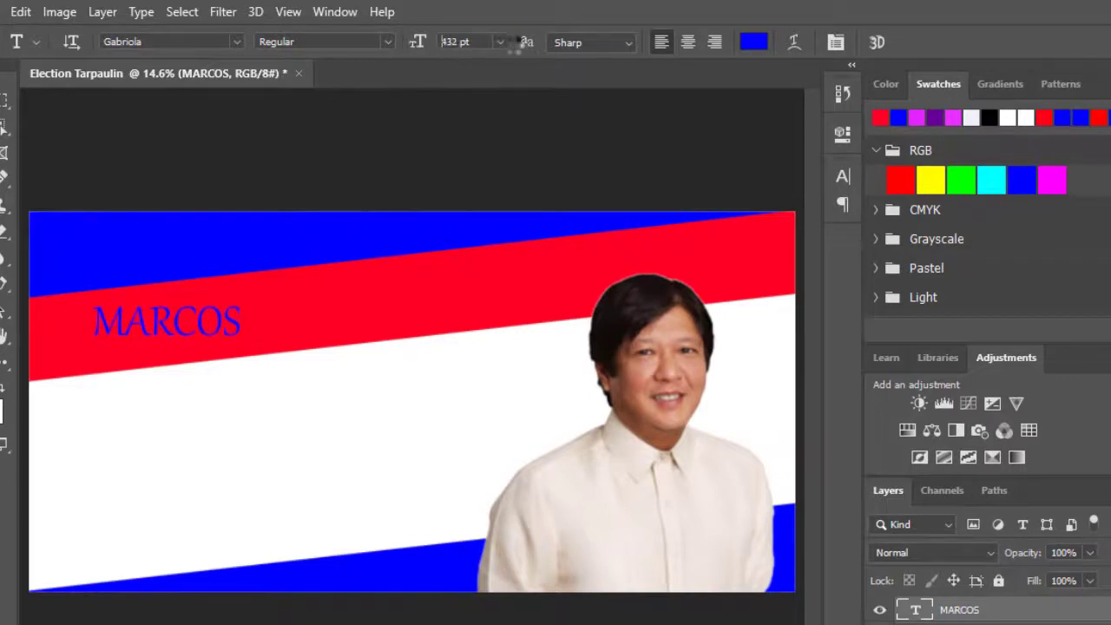
type("441")
key("Return")
left_click_drag(419, 52, 525, 48)
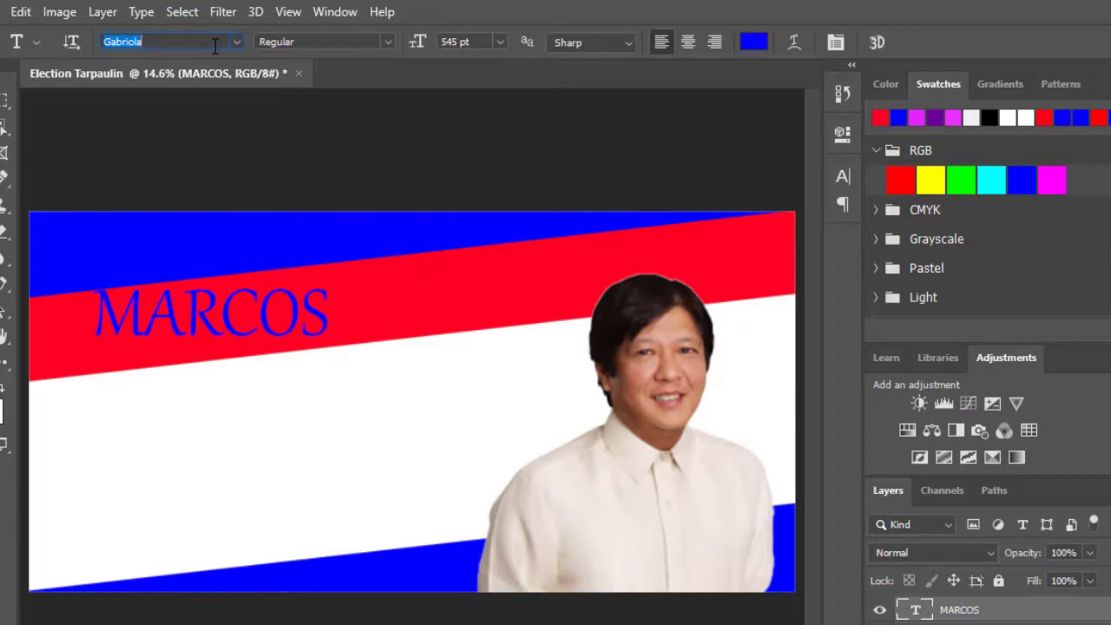
type("HEL")
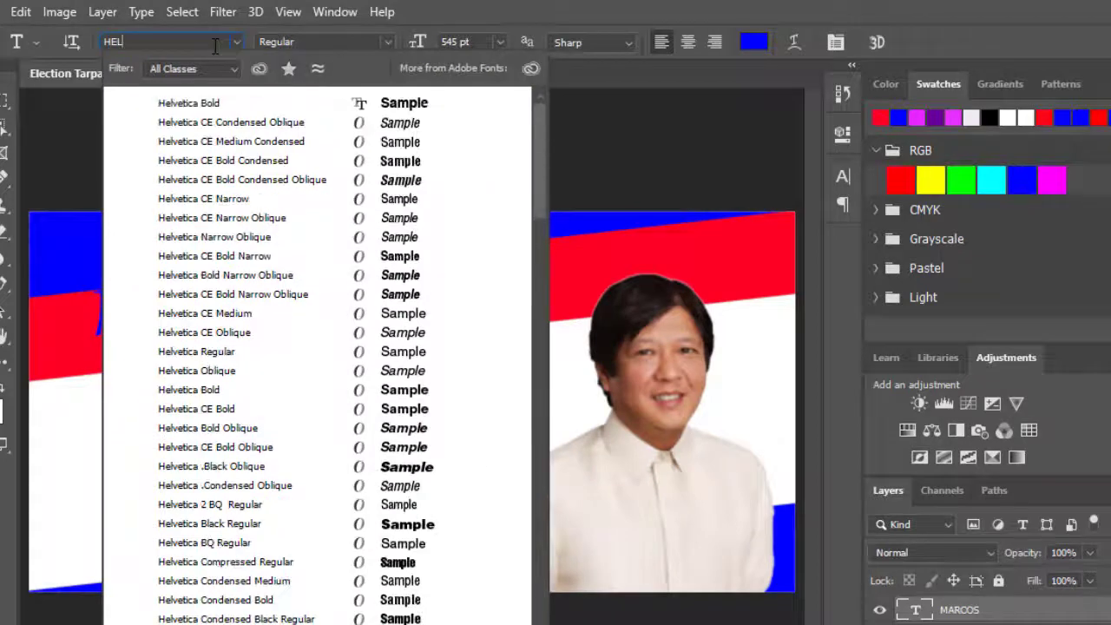
left_click(220, 96)
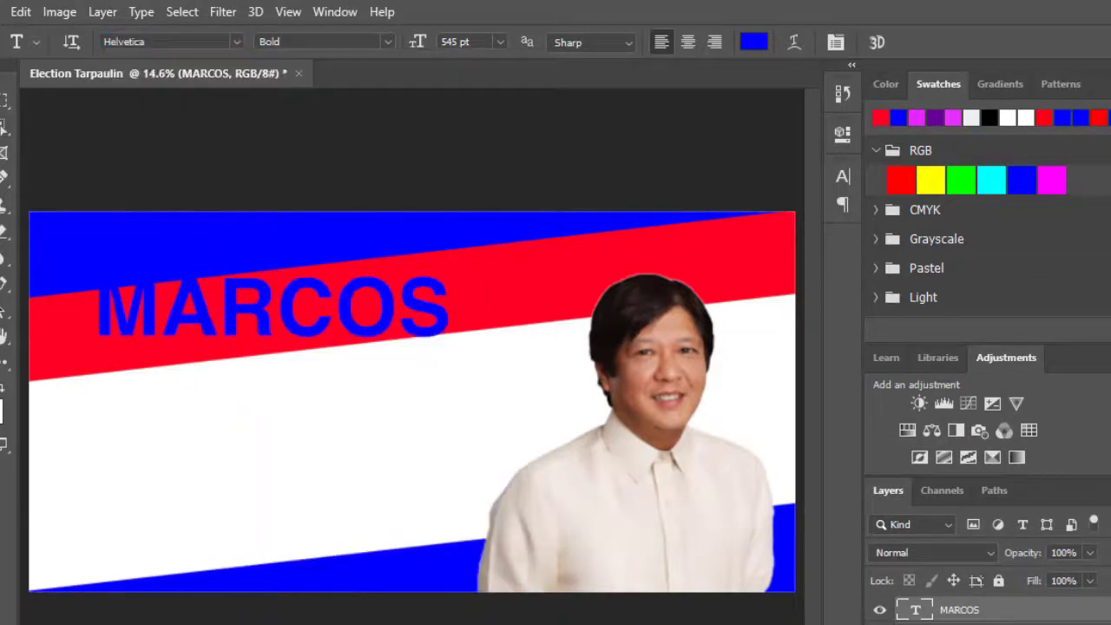
Enlarge MARCOS to 112.22% and place it across the red and white bands at left.
key("v")
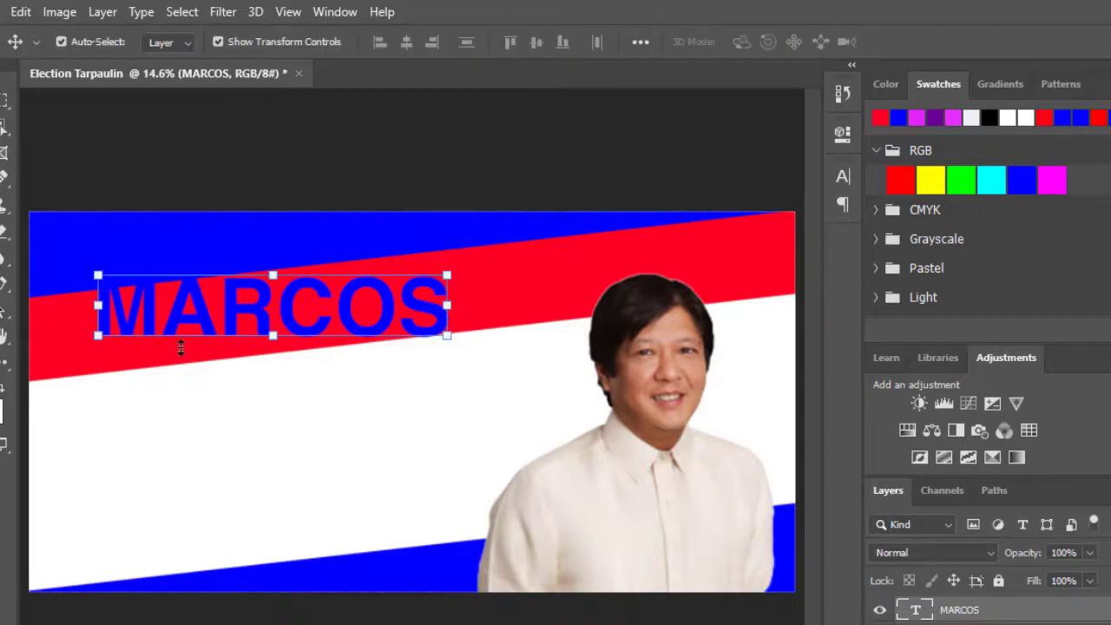
left_click_drag(171, 328, 158, 361)
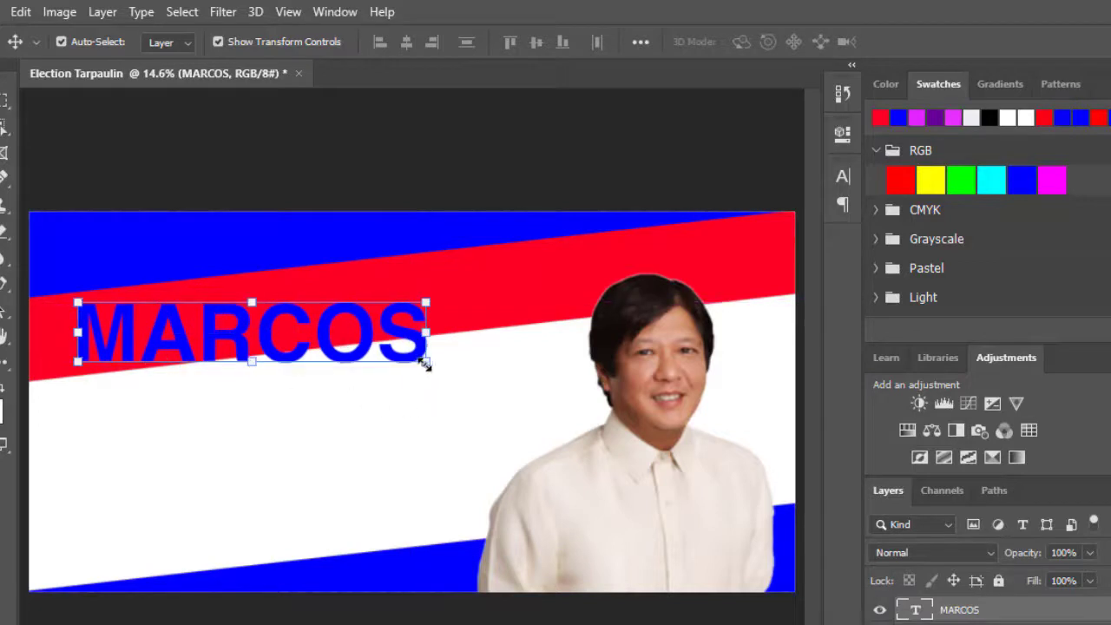
left_click_drag(429, 368, 503, 437)
left_click_drag(405, 390, 388, 380)
key("shift+Up")
key("shift+Up")
key("shift+Up")
key("shift+Up")
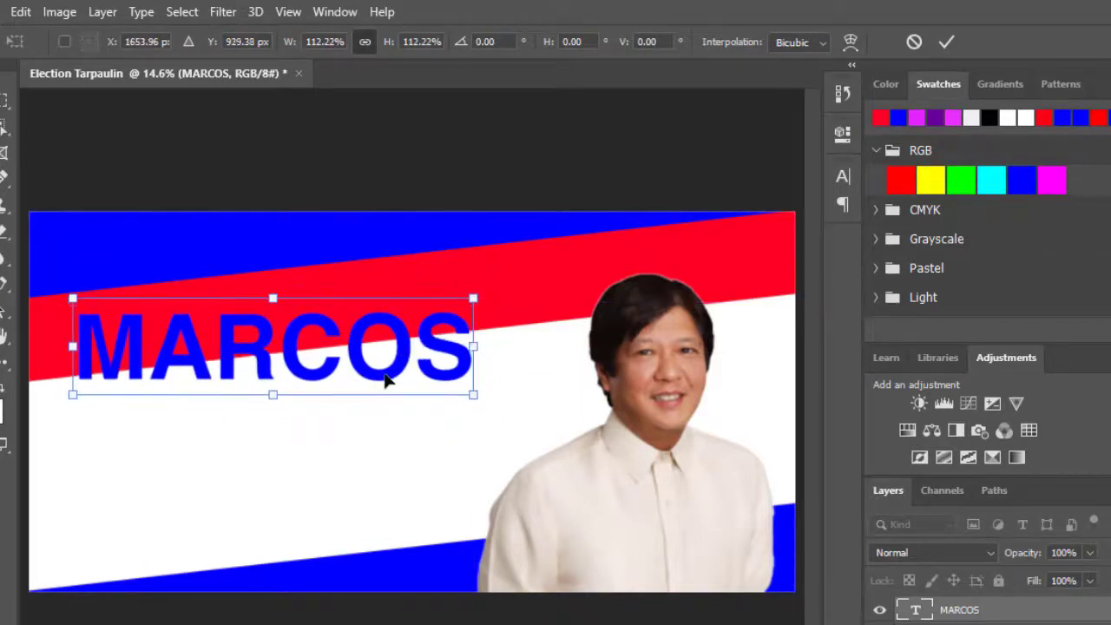
key("Up")
key("Up")
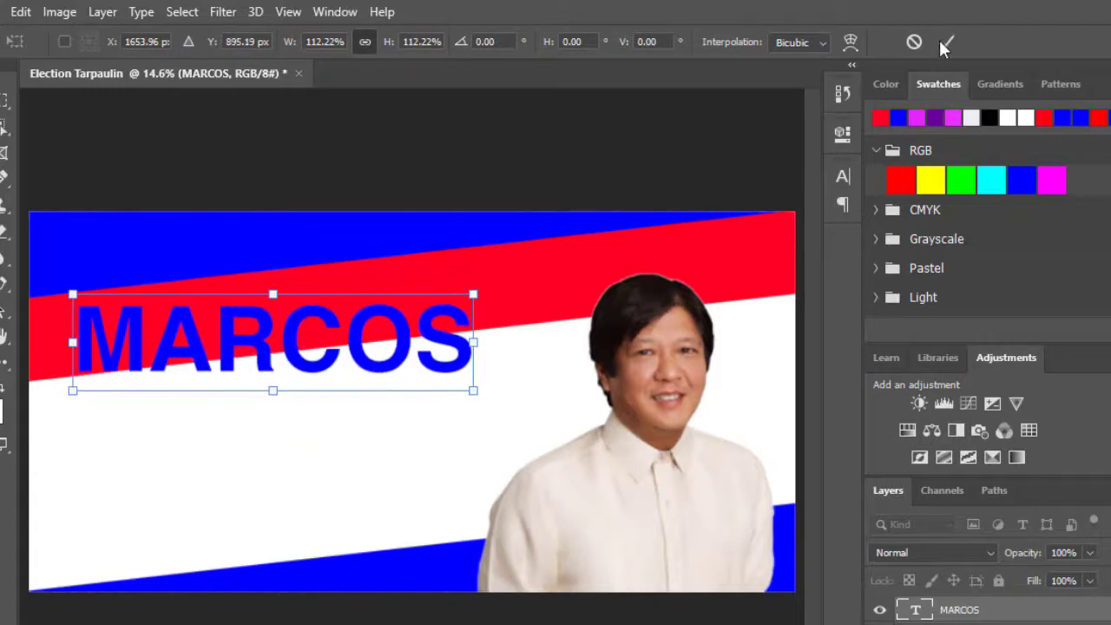
left_click(945, 42)
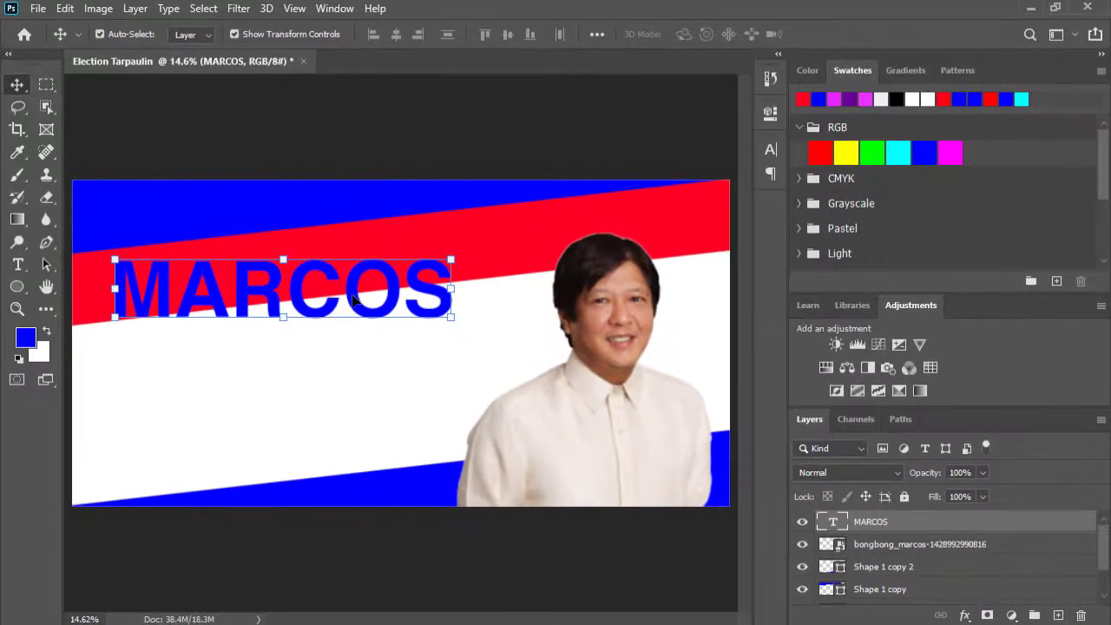
Duplicate MARCOS just below and retype the copy as 331 pt FOR PRESIDENT.
key("alt")
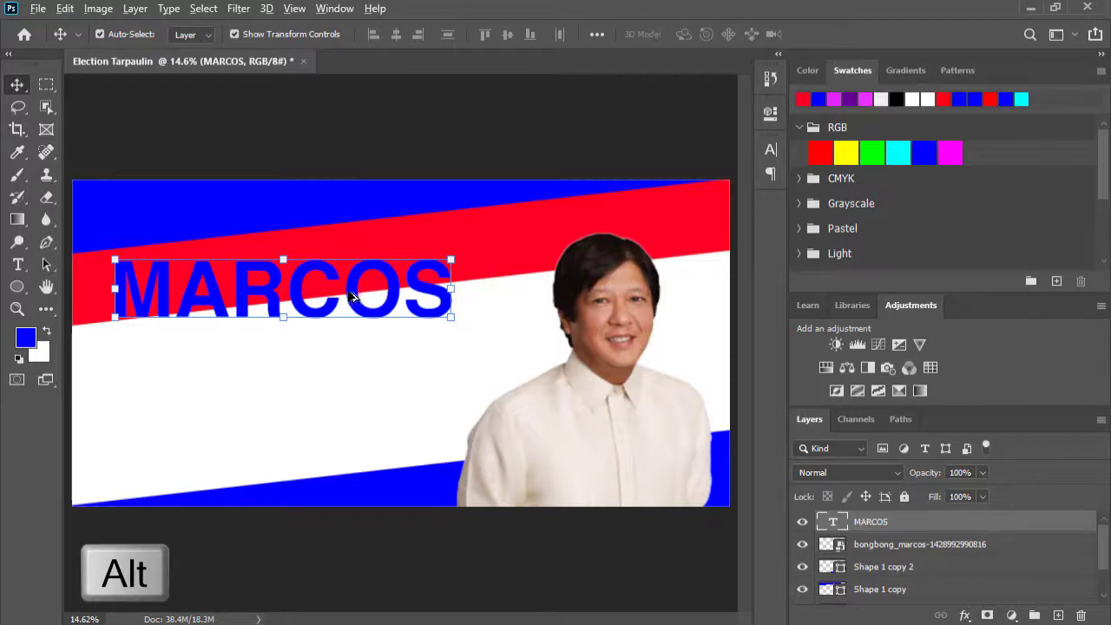
left_click_drag(352, 295, 348, 390)
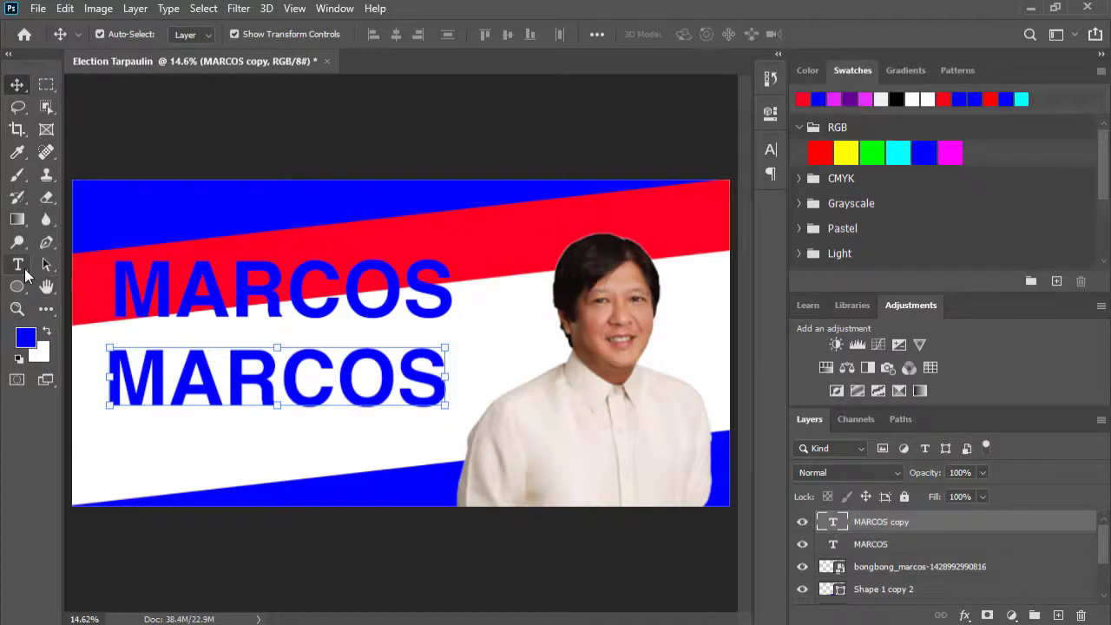
left_click(24, 269)
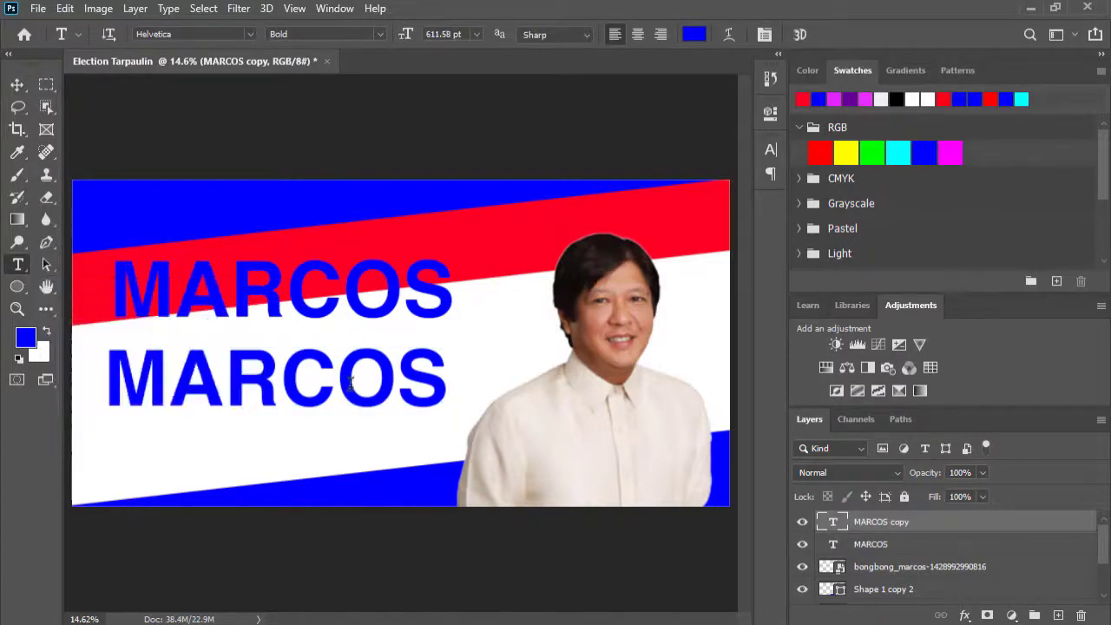
left_click_drag(447, 391, 102, 397)
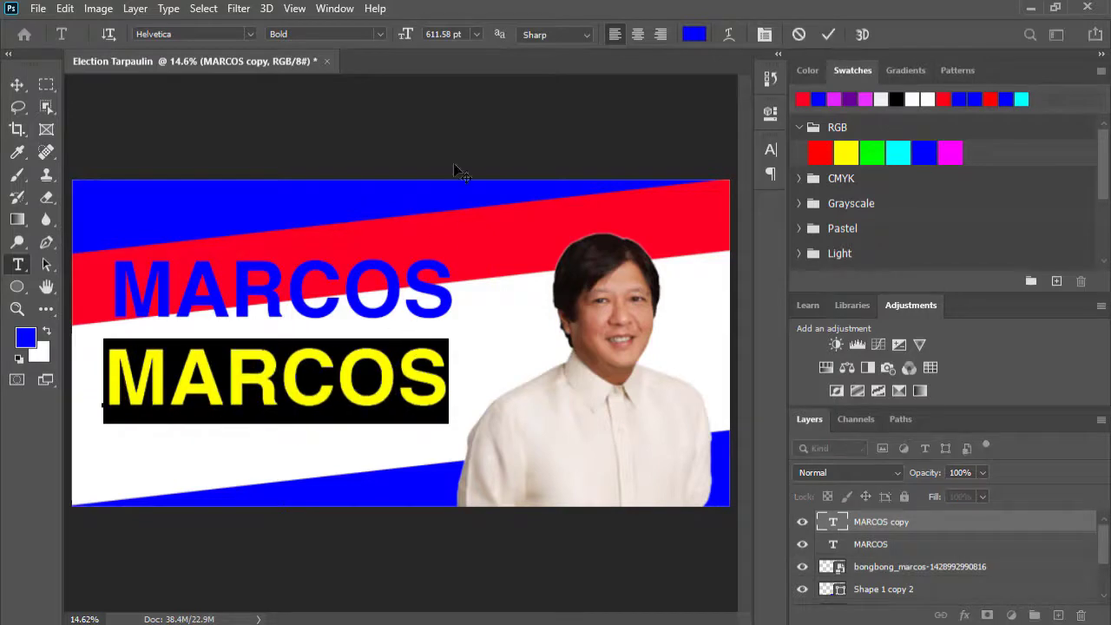
left_click(476, 34)
left_click(469, 255)
left_click_drag(406, 39, 634, 42)
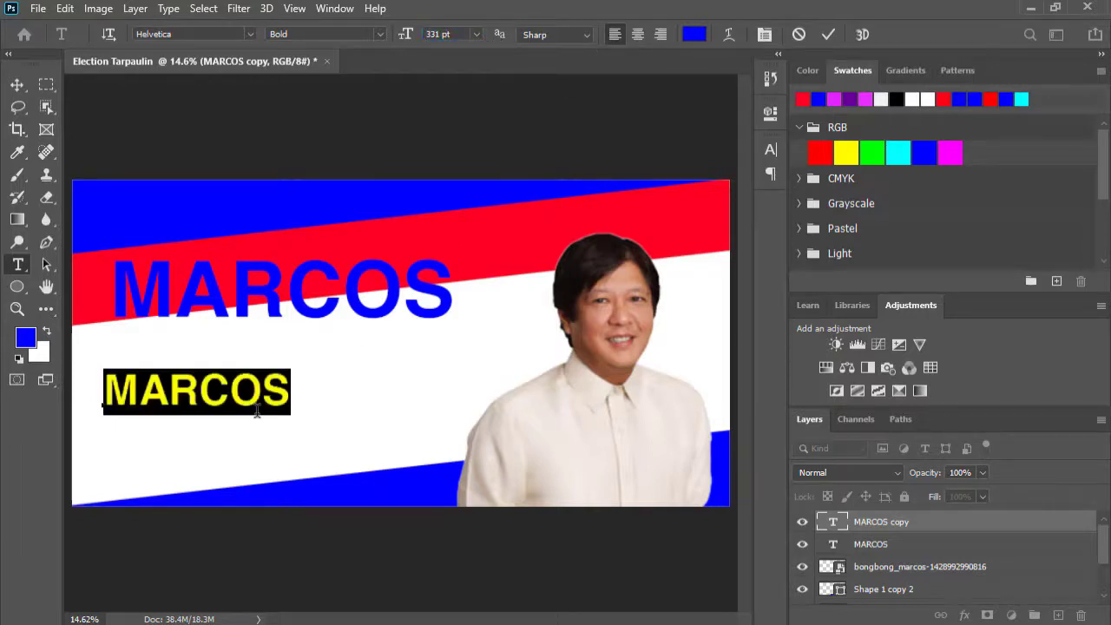
type("FOR")
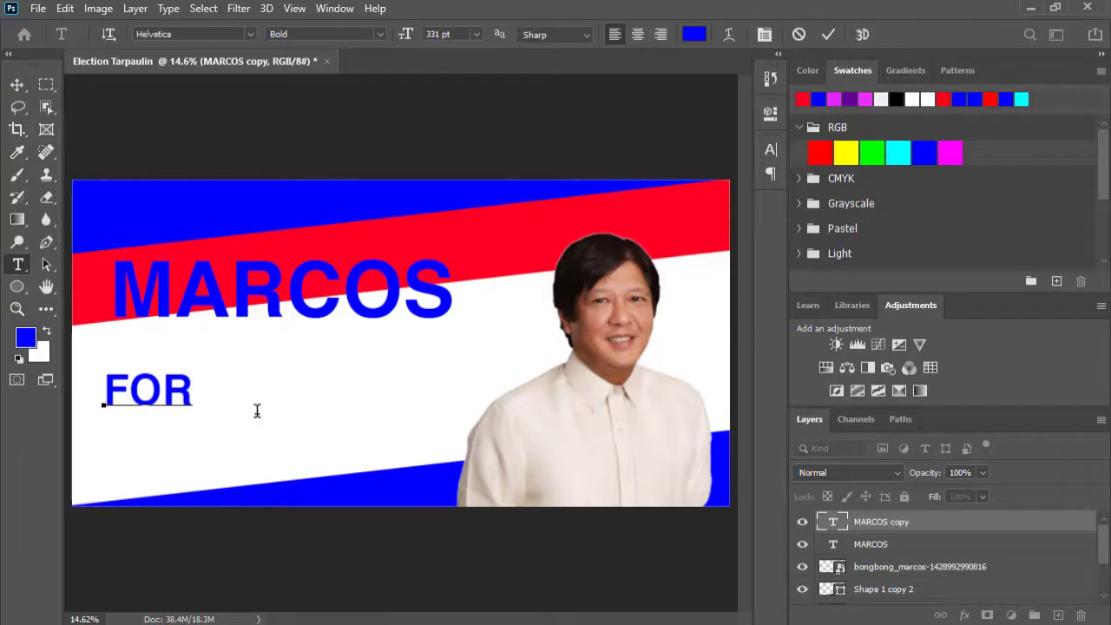
type(" PRESI")
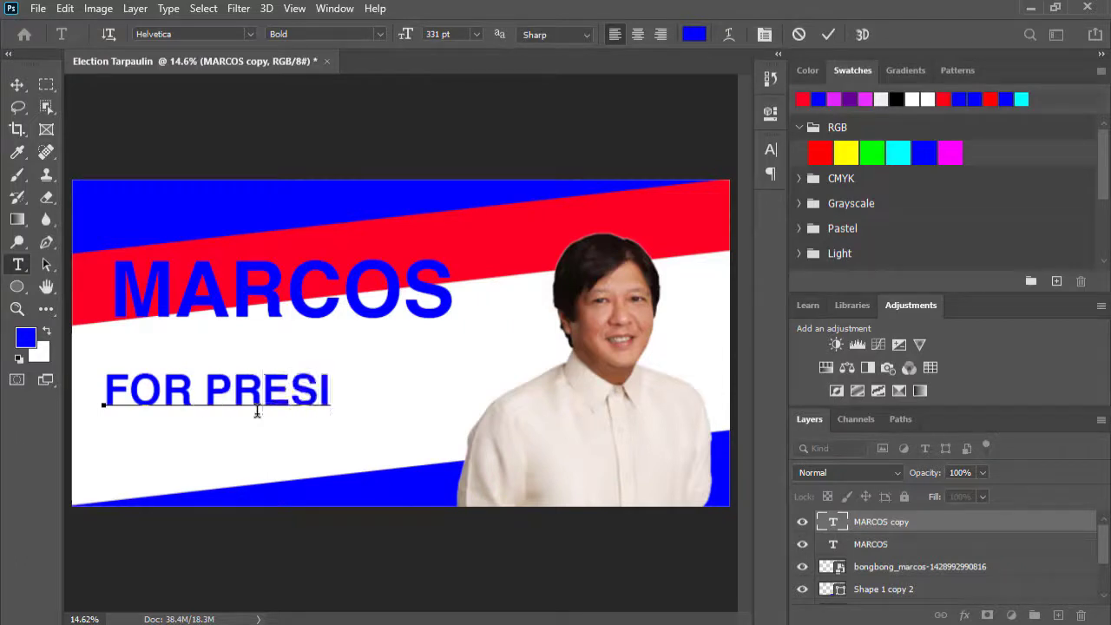
type("DENT")
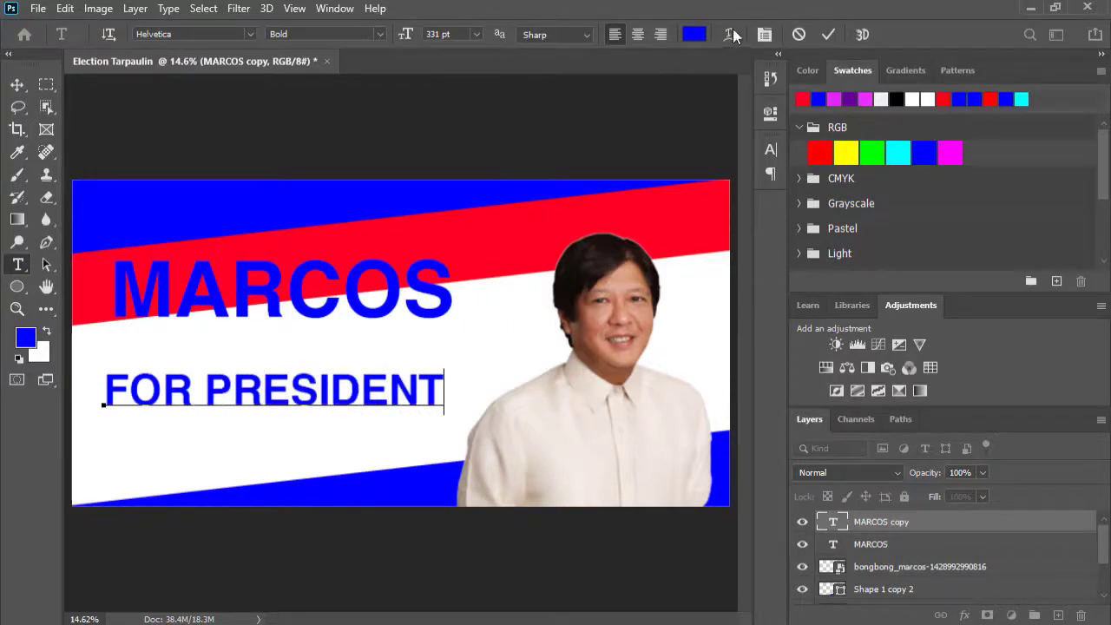
left_click(834, 35)
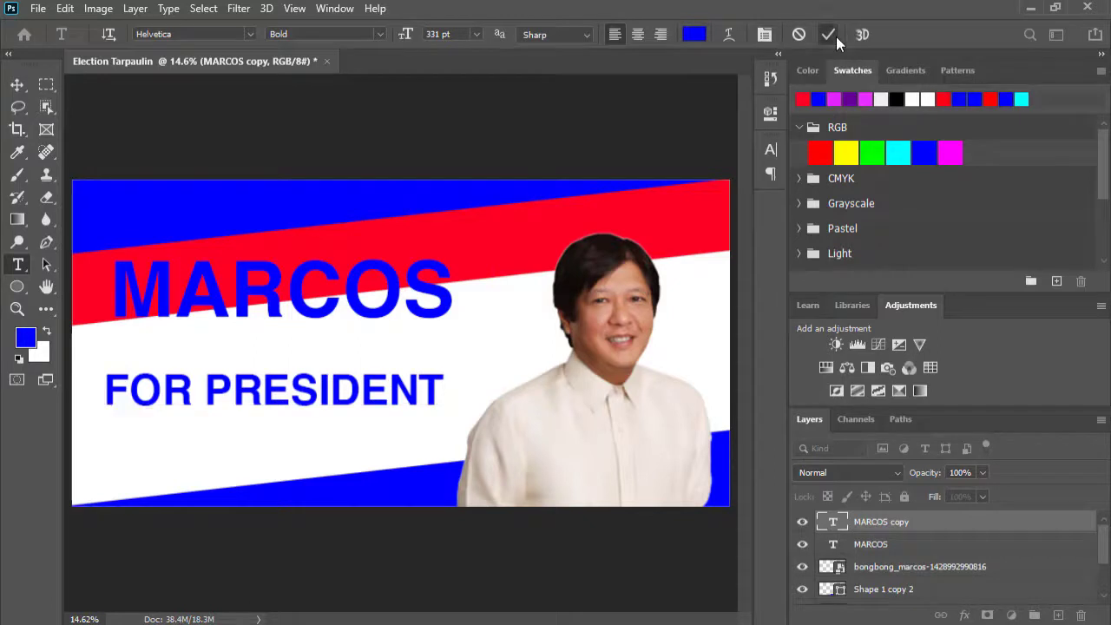
Scale FOR PRESIDENT to 116% wide by 186% high, and shift MARCOS left to align.
left_click(23, 85)
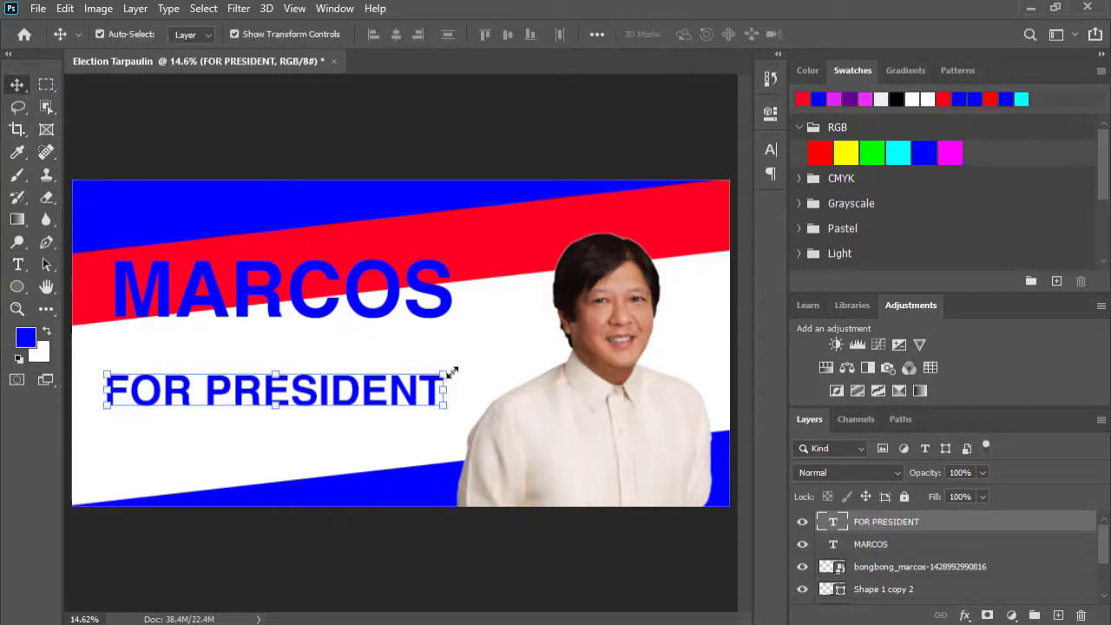
left_click_drag(448, 370, 501, 360)
left_click_drag(432, 391, 407, 387)
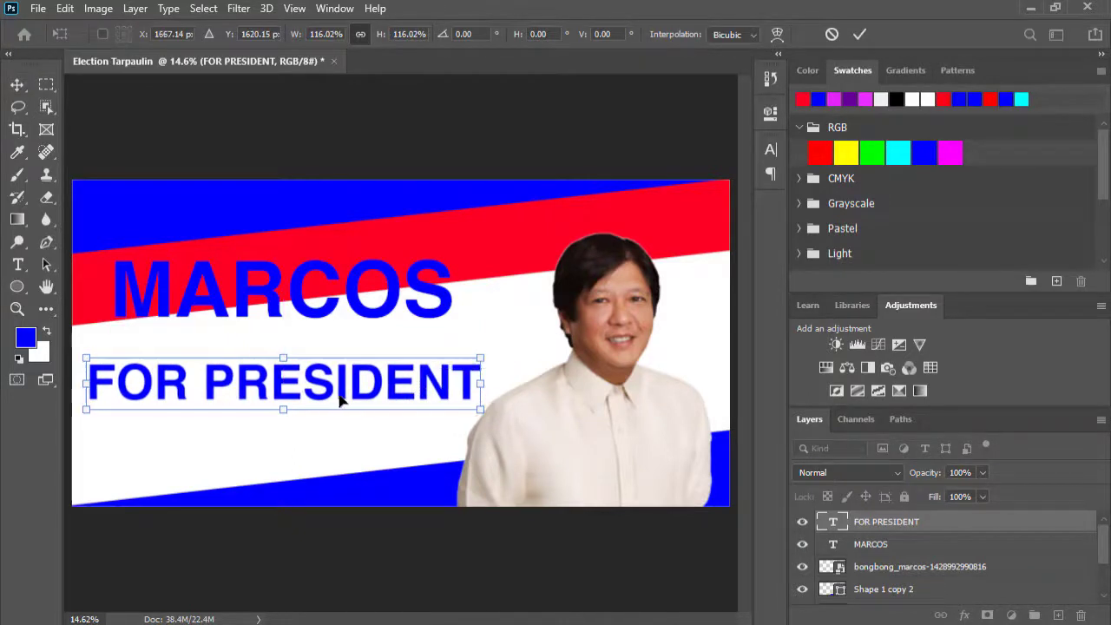
left_click_drag(339, 399, 318, 391)
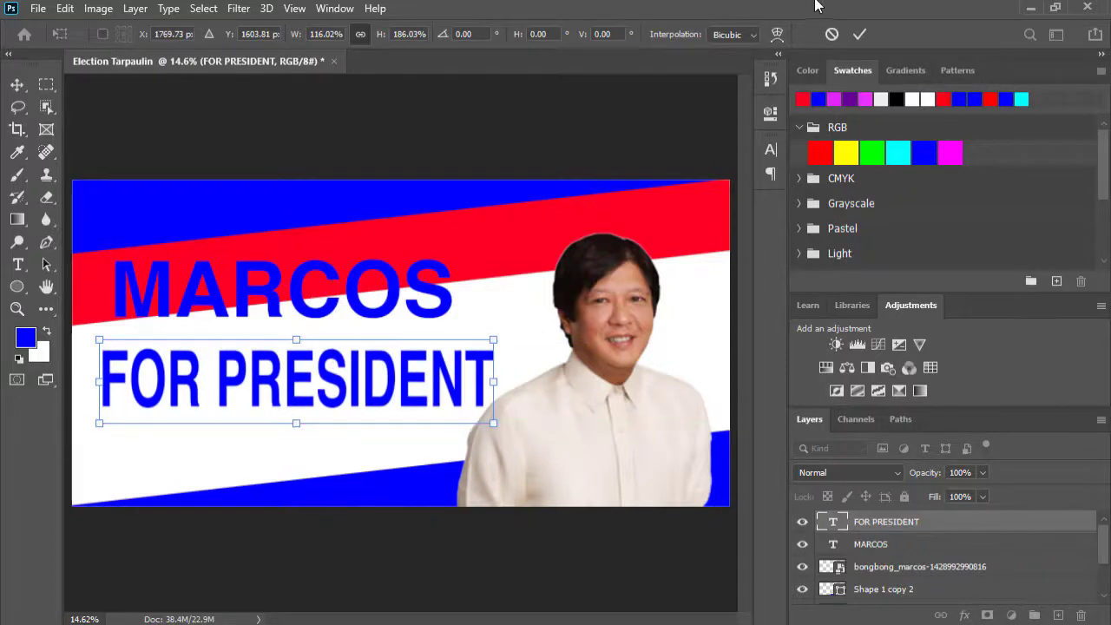
left_click(860, 34)
left_click(330, 308)
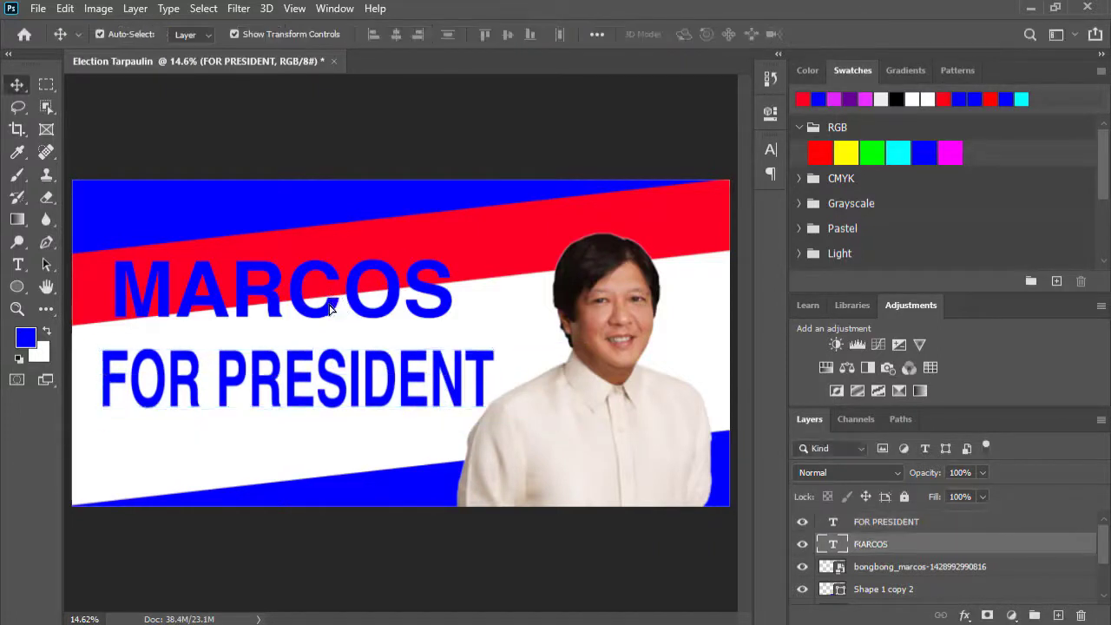
left_click_drag(330, 308, 323, 306)
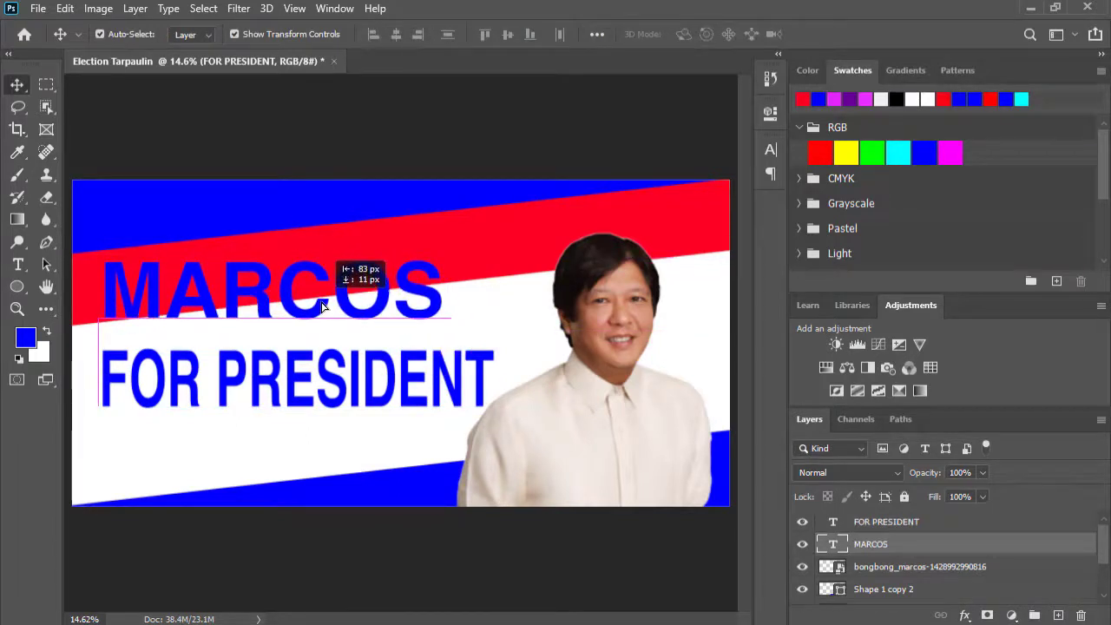
Embed the gold star image and scale it into the top-left corner.
left_click(463, 141)
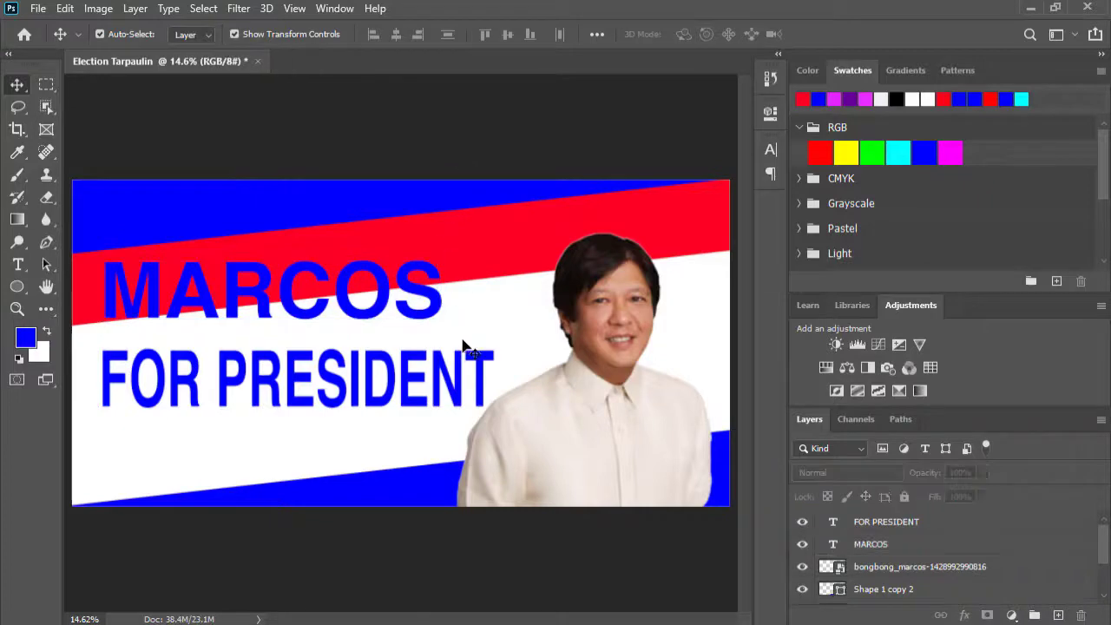
left_click(41, 9)
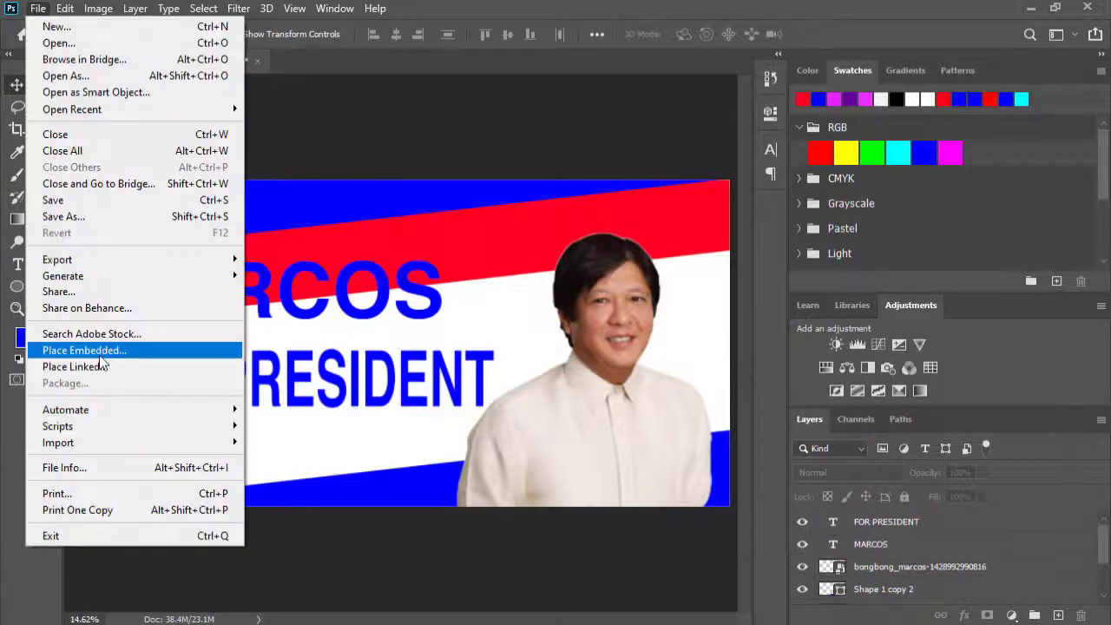
left_click(100, 350)
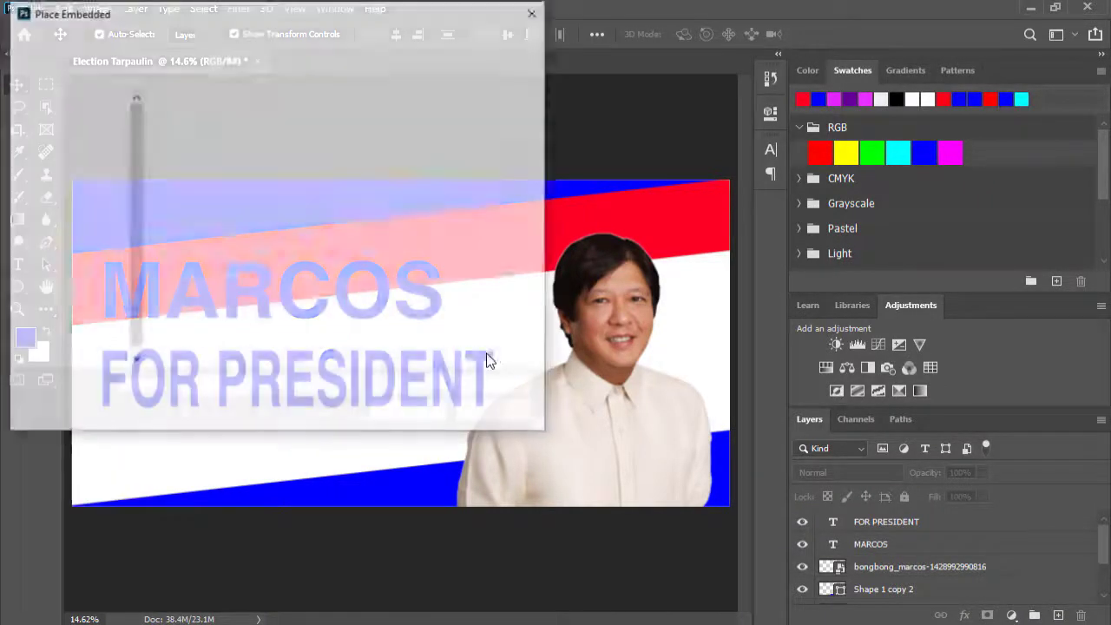
left_click(300, 282)
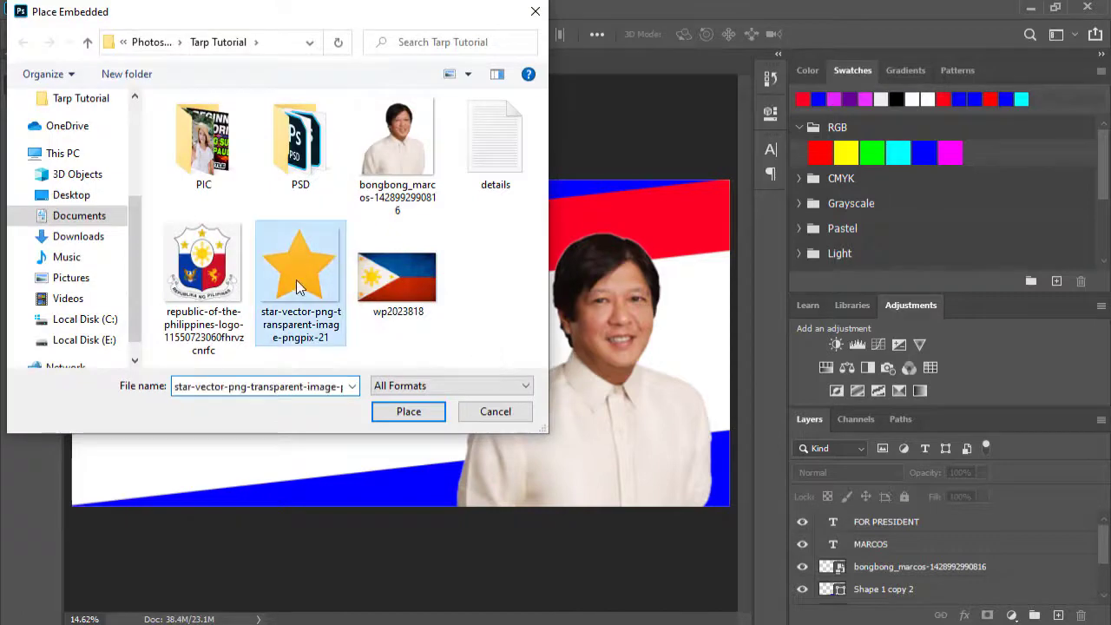
left_click(409, 413)
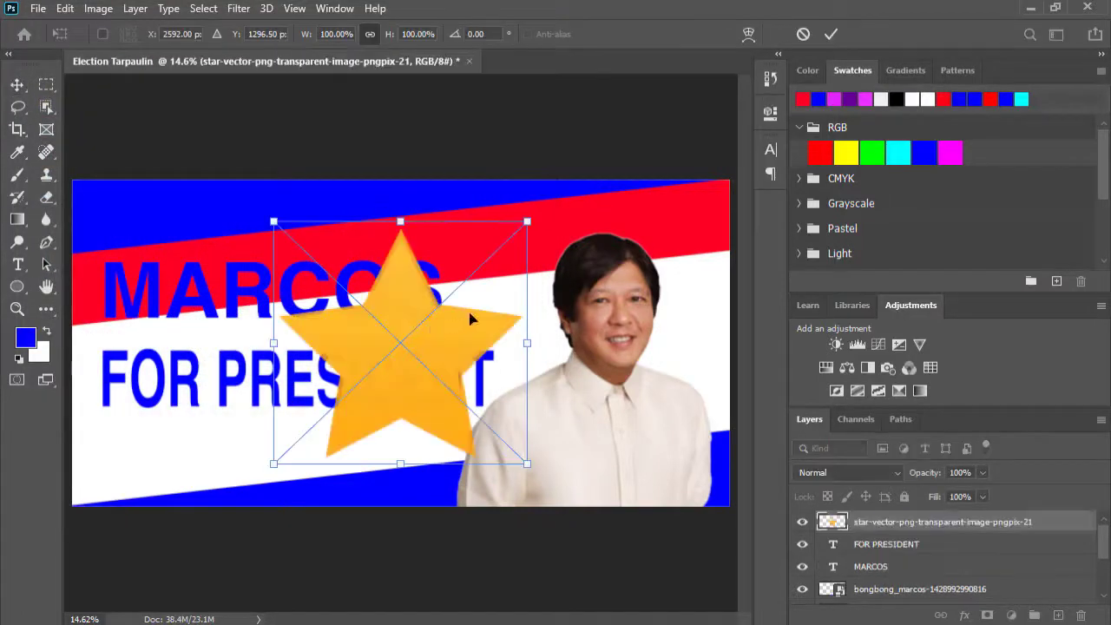
left_click_drag(527, 225, 376, 365)
left_click_drag(306, 386, 132, 226)
left_click_drag(199, 212, 171, 237)
left_click_drag(163, 279, 118, 216)
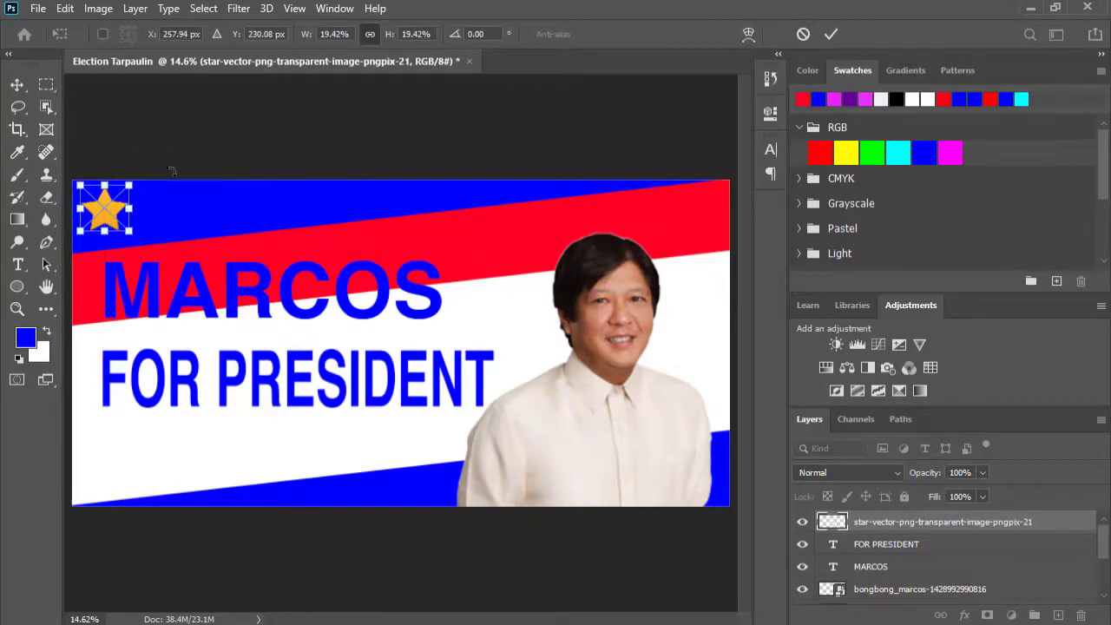
left_click(832, 35)
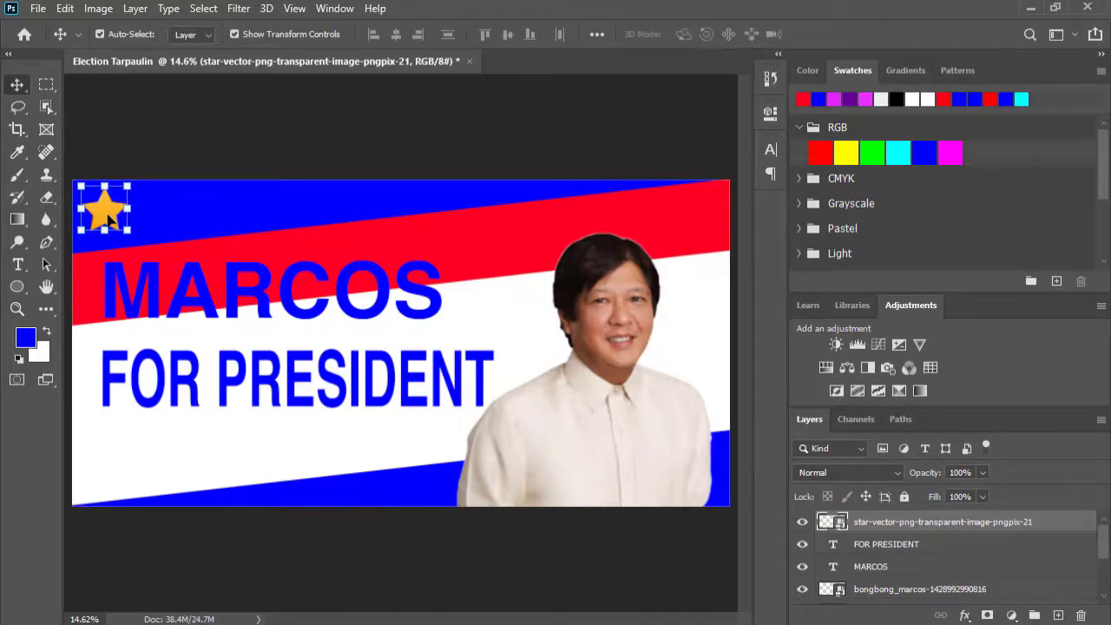
Copy the star onto the bottom blue stripe beside the portrait.
left_click_drag(105, 217, 413, 470)
key("ctrl+t")
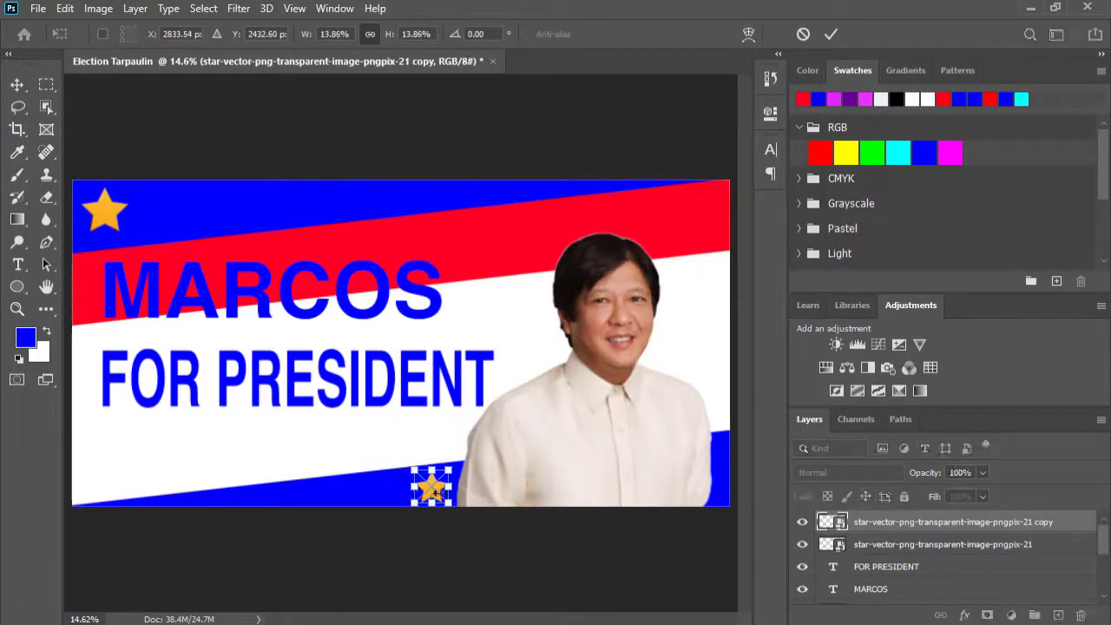
left_click(830, 36)
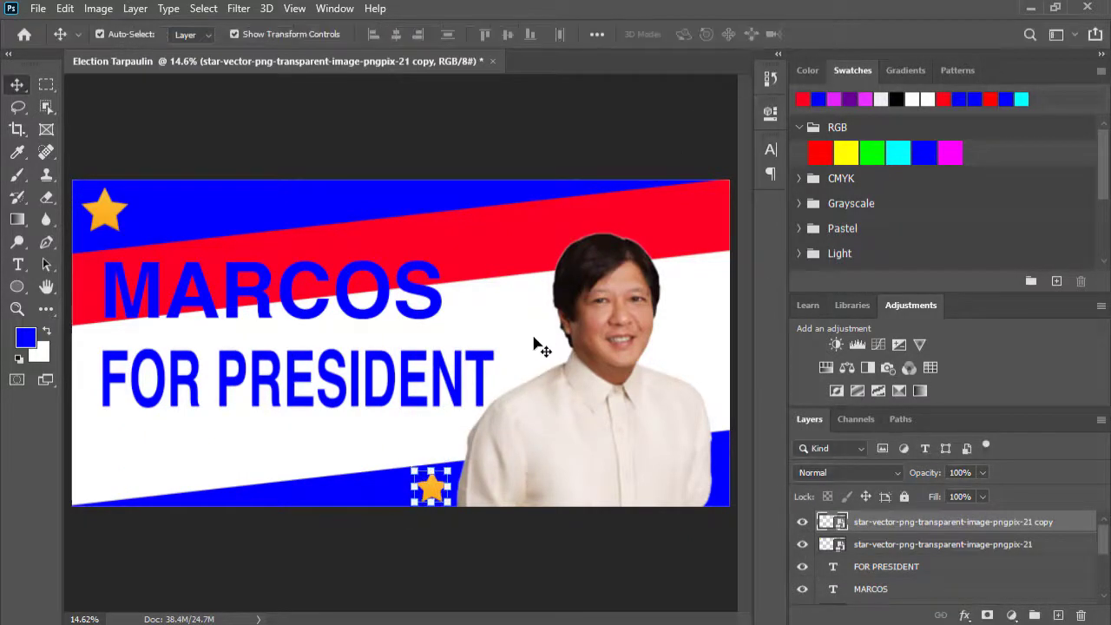
left_click(538, 146)
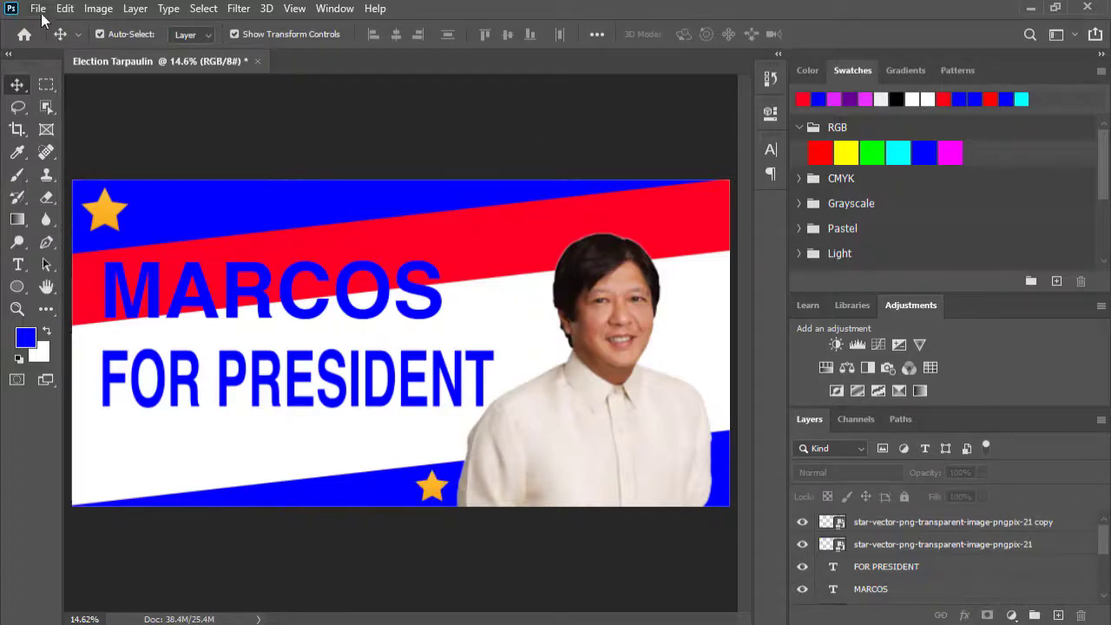
Embed the wp2023818 flag image at 21.30% in the lower-left corner below FOR PRESIDENT.
left_click(39, 9)
left_click(56, 350)
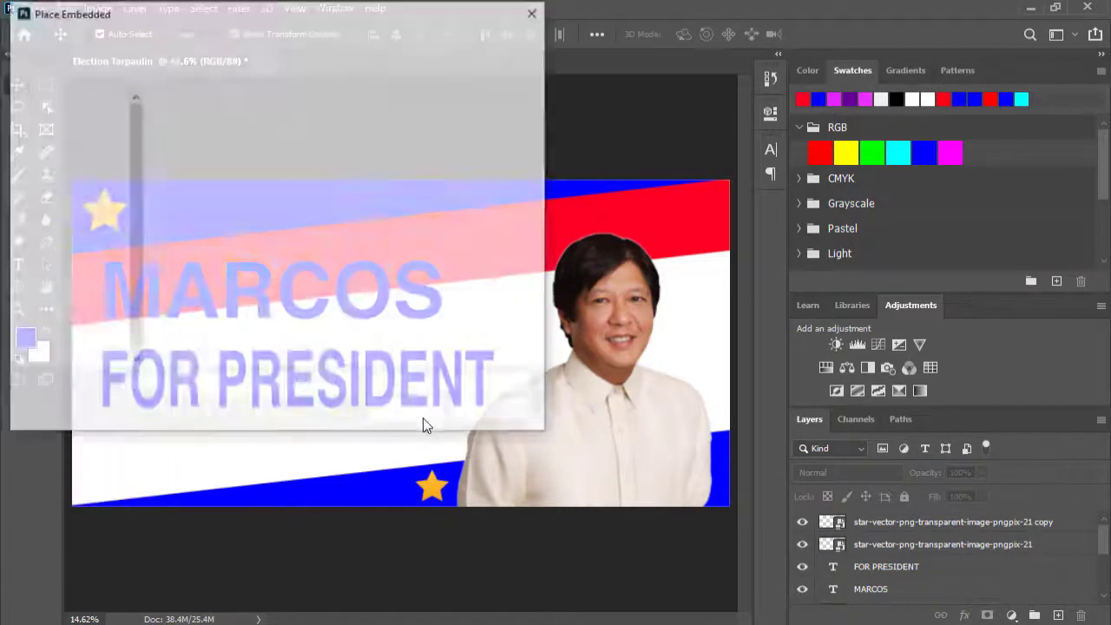
left_click(407, 331)
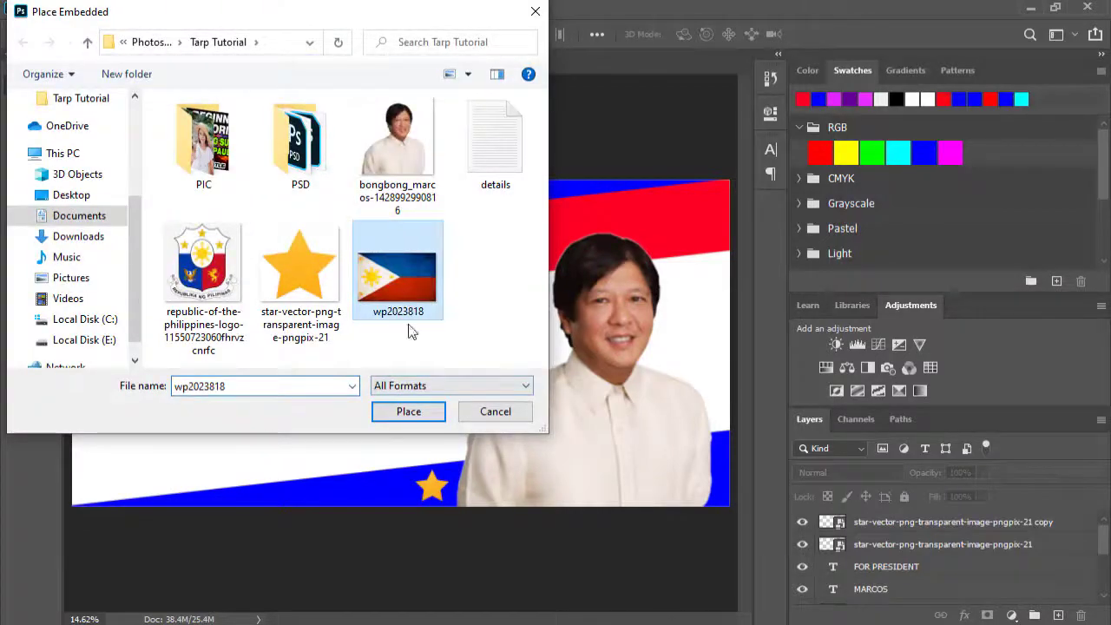
left_click(407, 412)
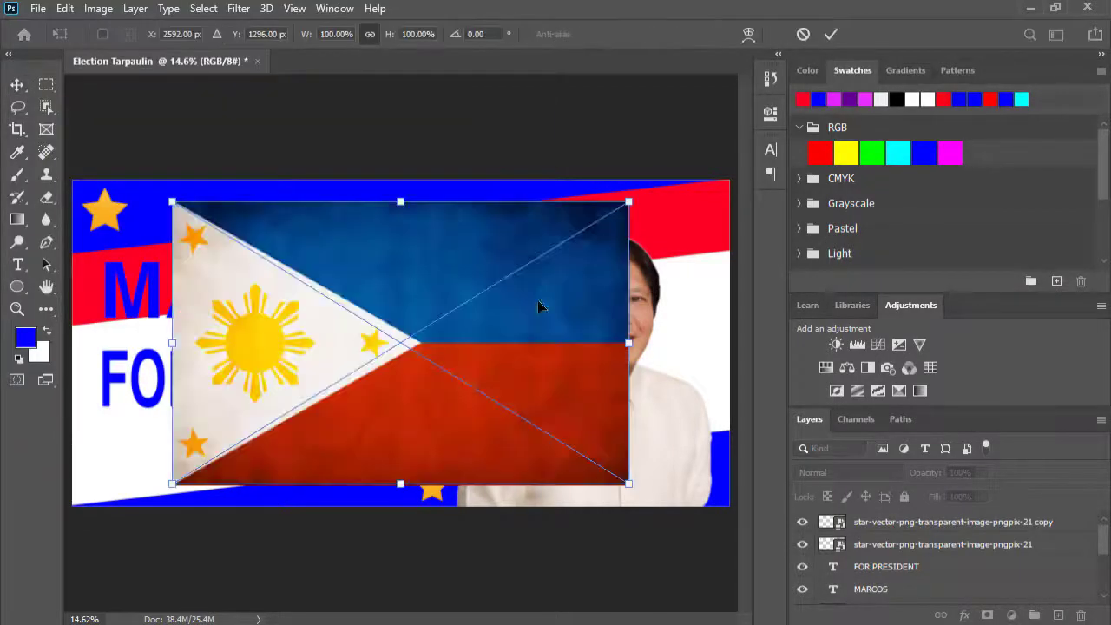
left_click_drag(631, 202, 253, 408)
left_click_drag(228, 451, 188, 452)
key("Return")
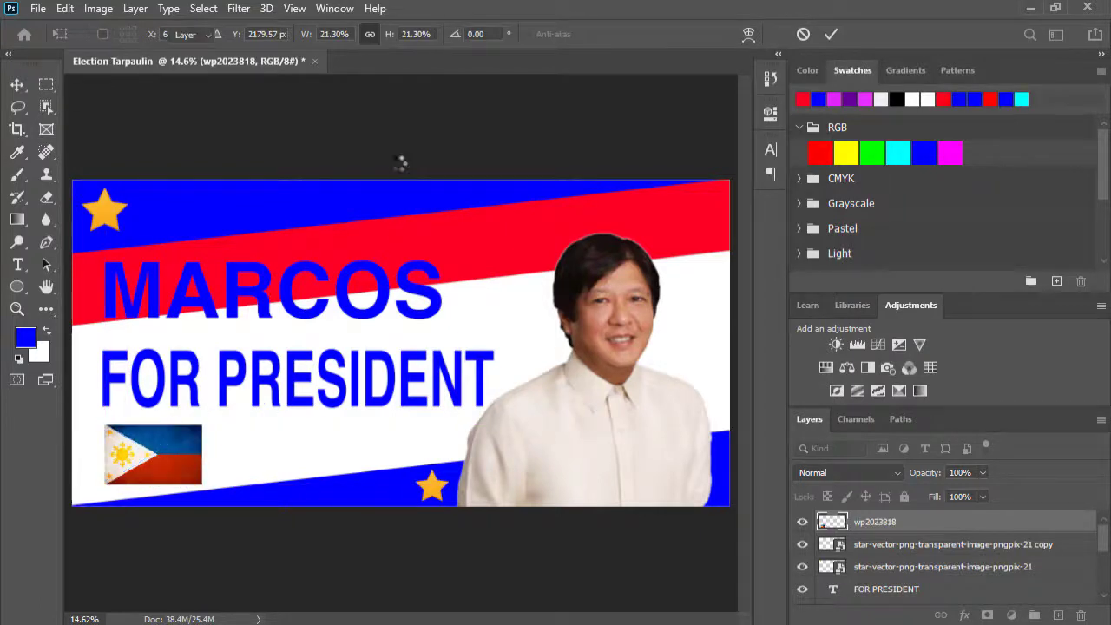
Move FOR PRESIDENT up closer beneath MARCOS and stretch it slightly taller.
left_click(276, 315)
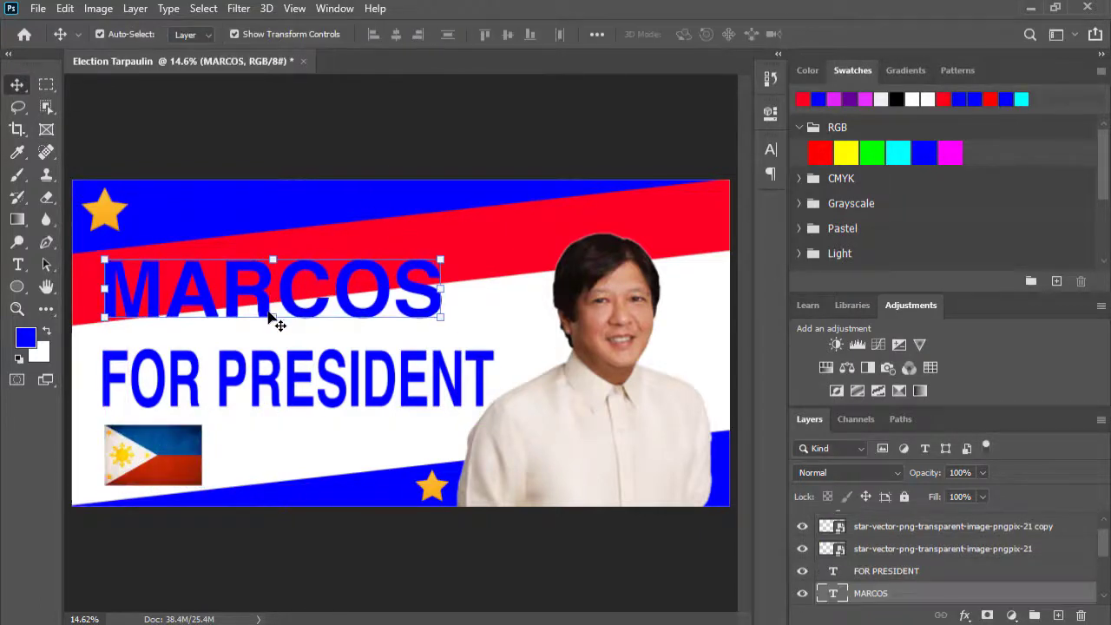
left_click(313, 327)
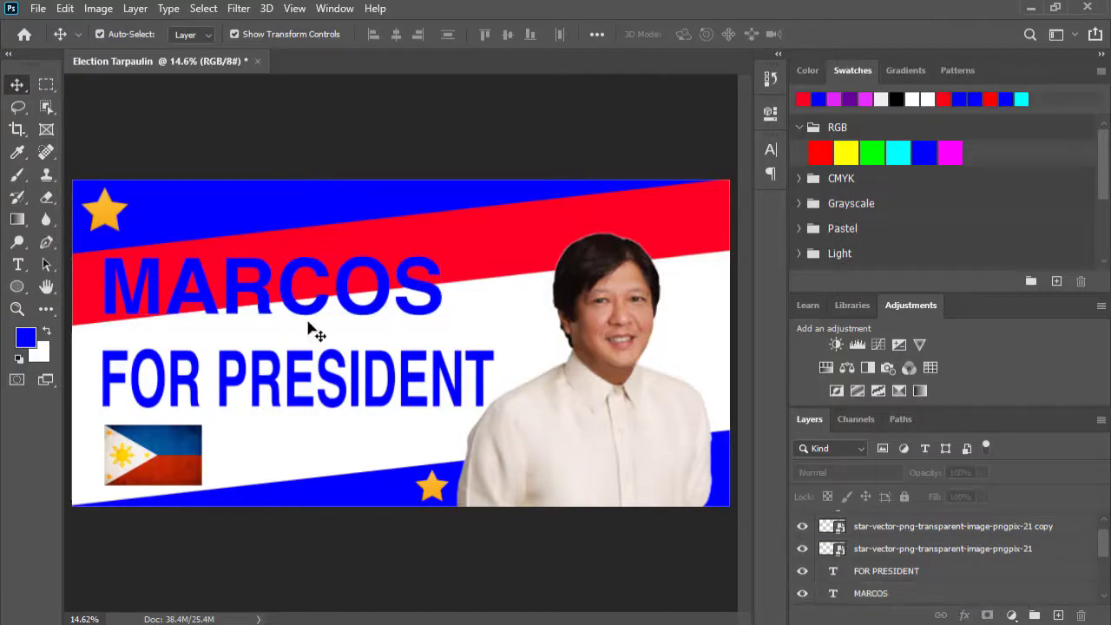
left_click(313, 406)
left_click_drag(313, 411, 296, 323)
key("ctrl+t")
left_click(860, 37)
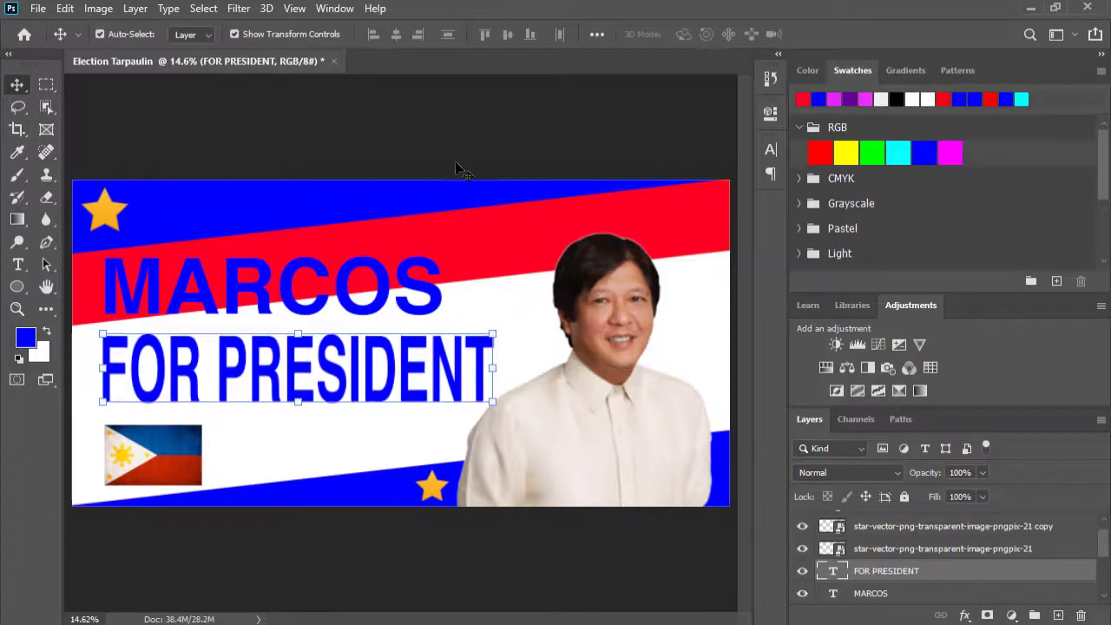
left_click(416, 215)
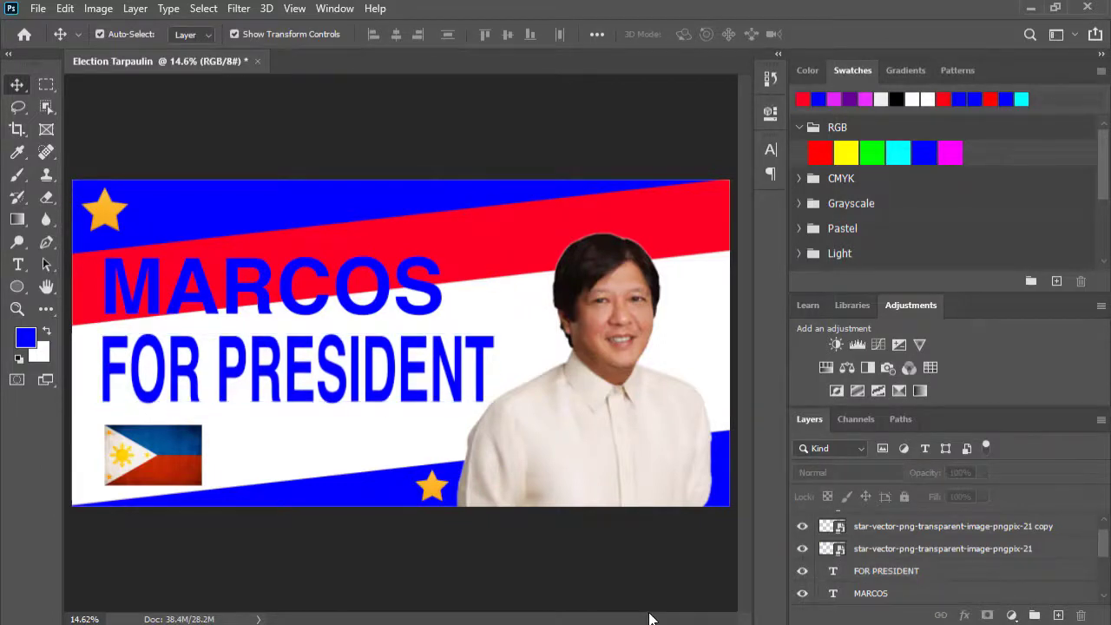